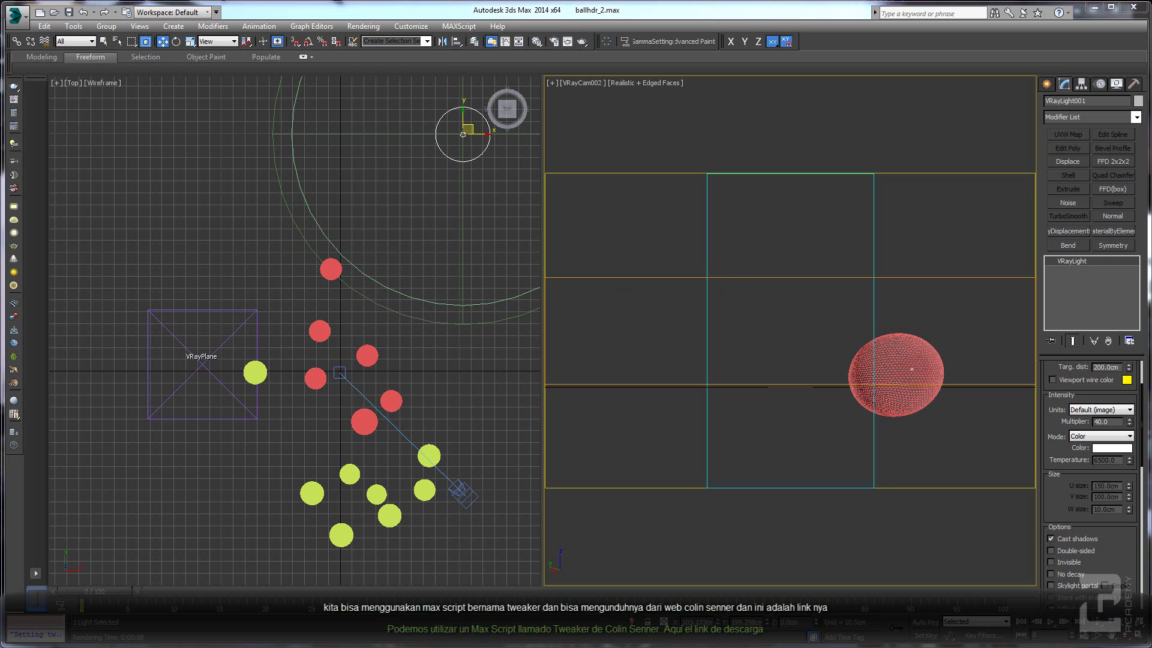
- Show the script author's web page and point out its scripts address
key("alt+Tab")
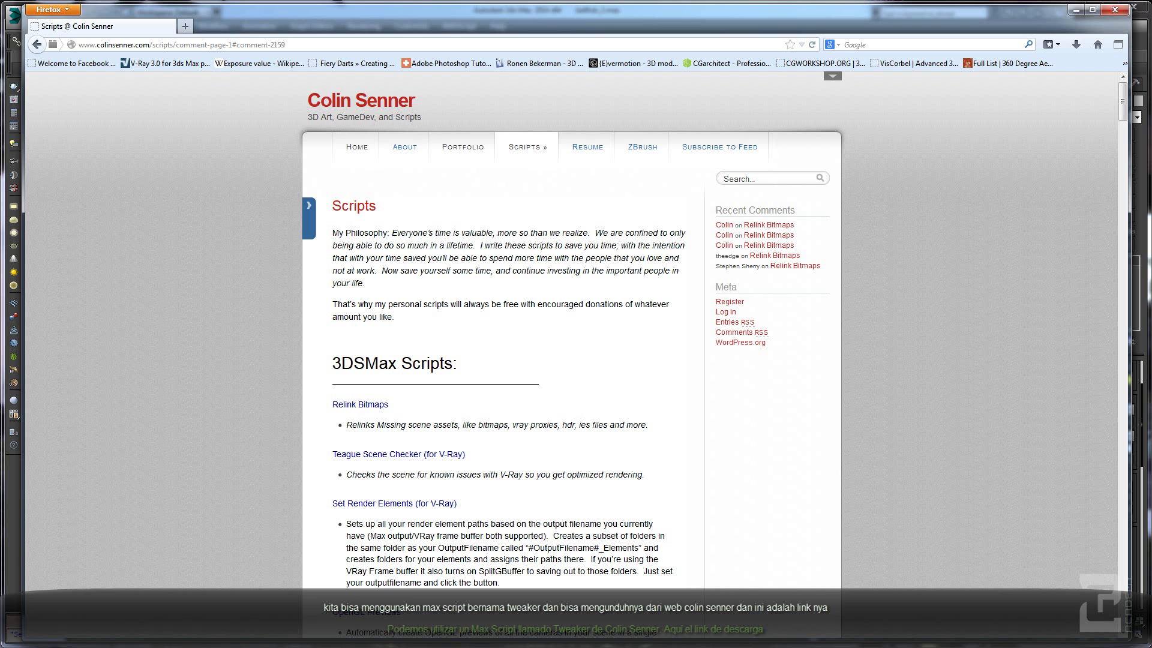
left_click(293, 45)
scroll(254, 354, "down", 6)
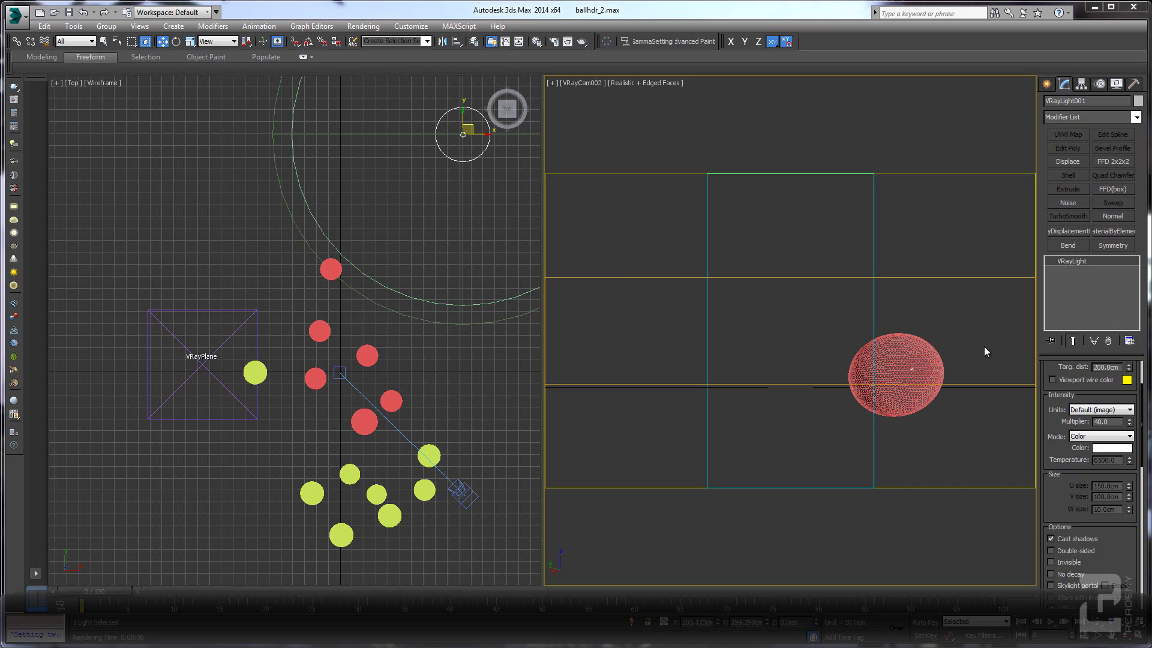
- Run Tweaker_10.ms, list Renderer Properties, and start picking a map
left_click(459, 26)
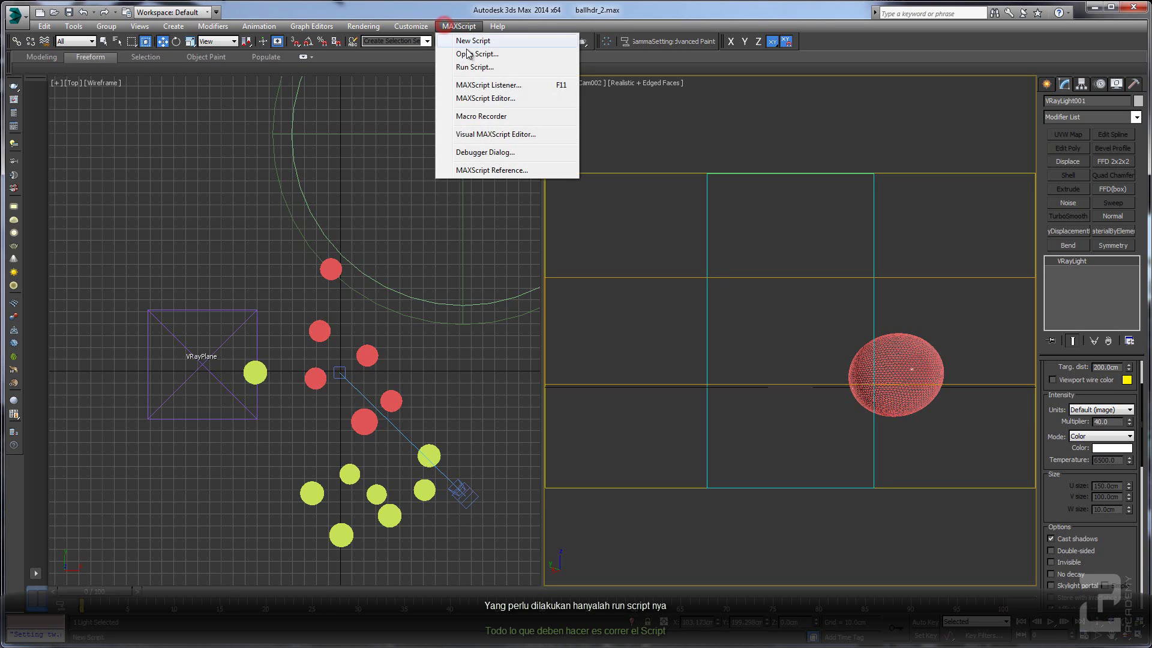
left_click(471, 69)
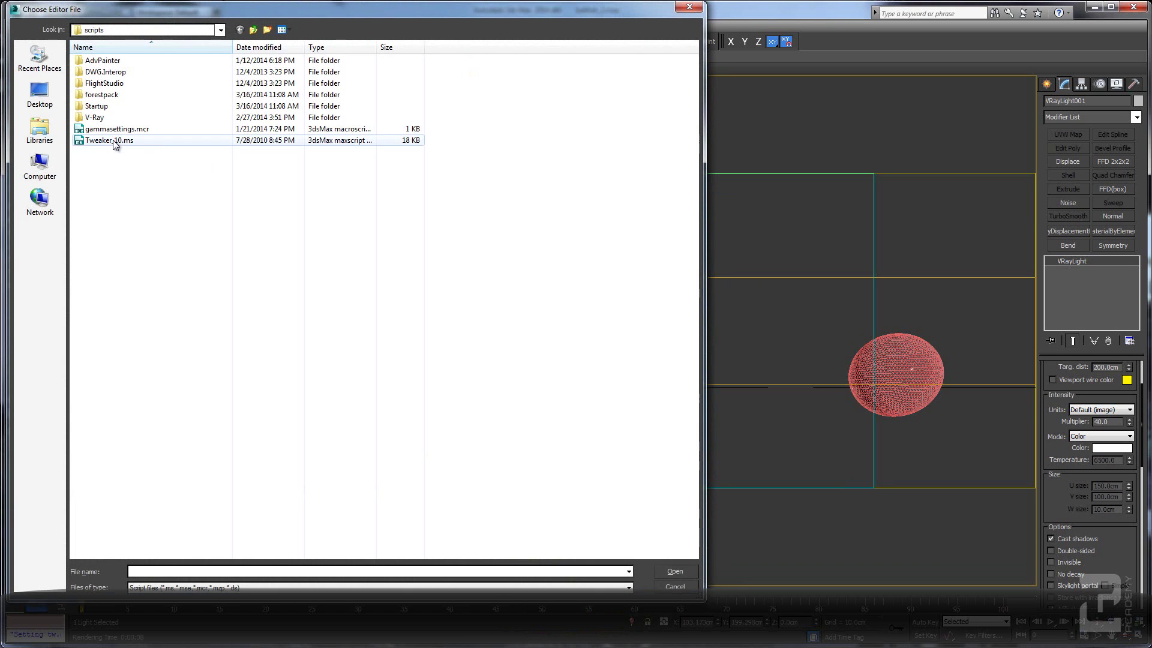
double_click(113, 140)
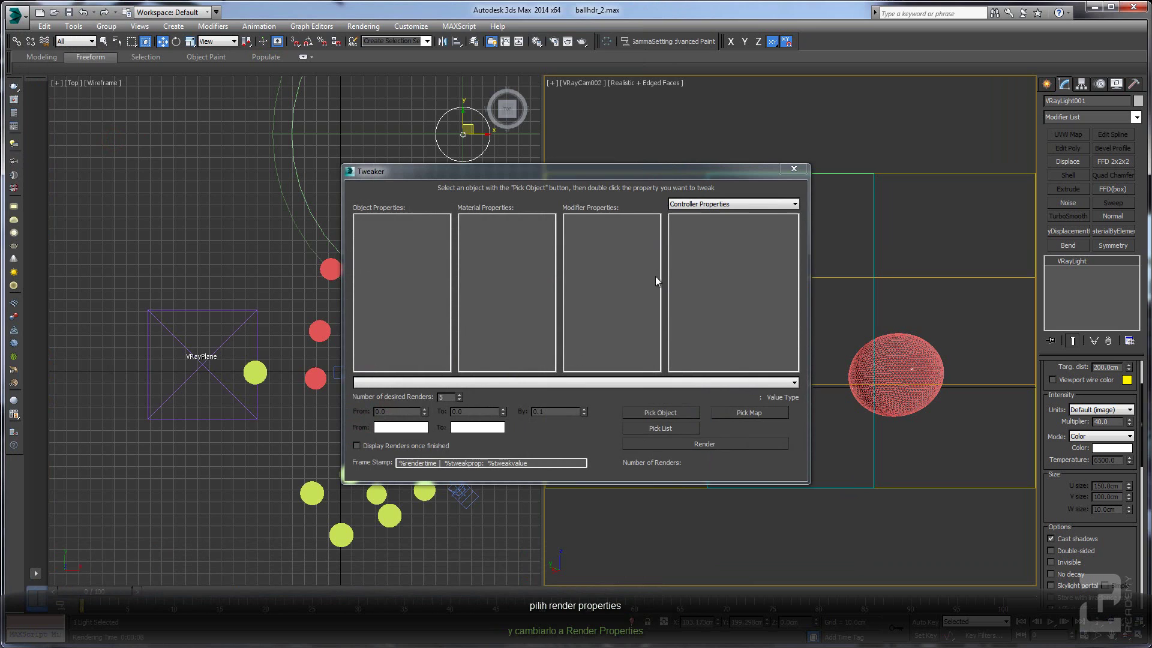
left_click(766, 206)
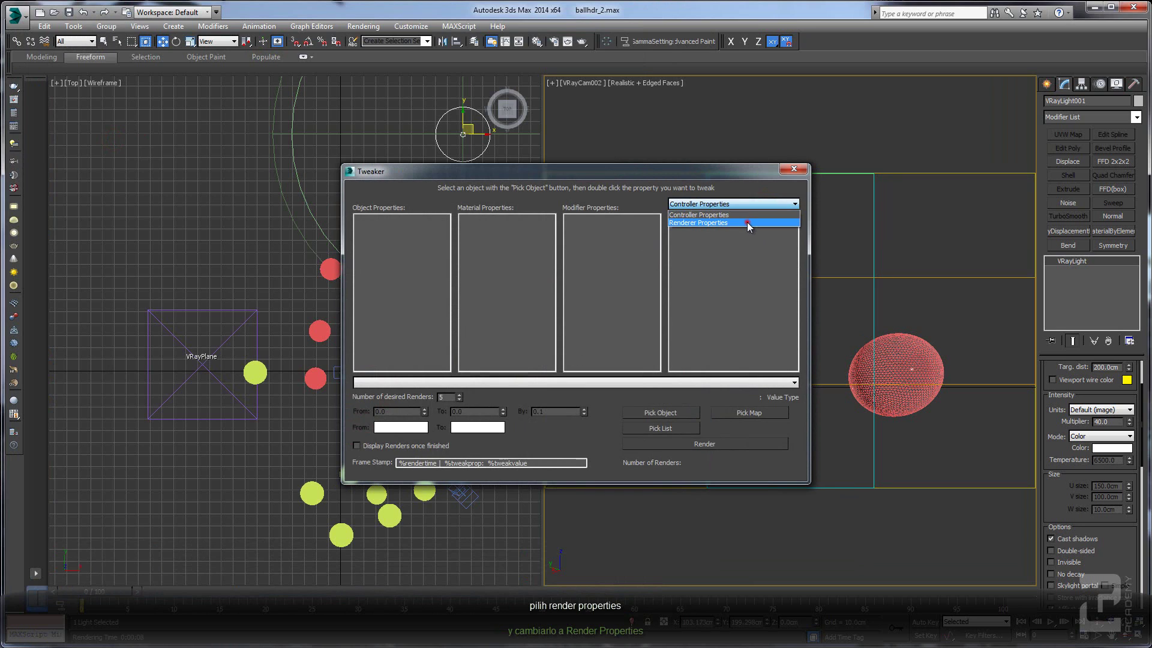
left_click(747, 222)
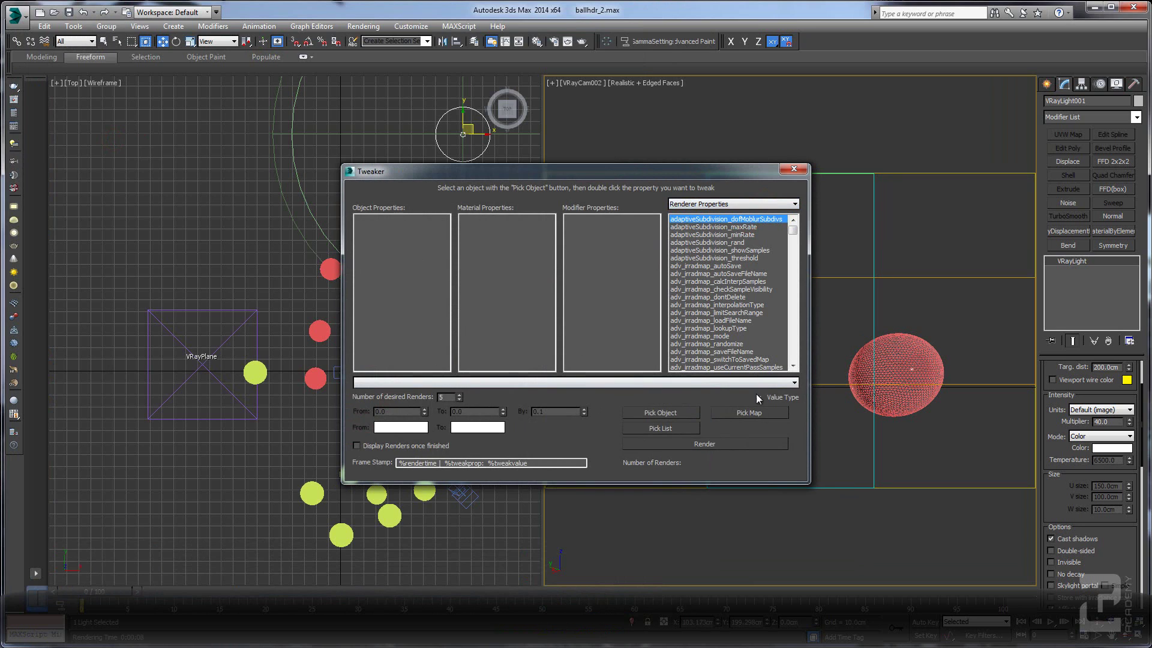
left_click(762, 412)
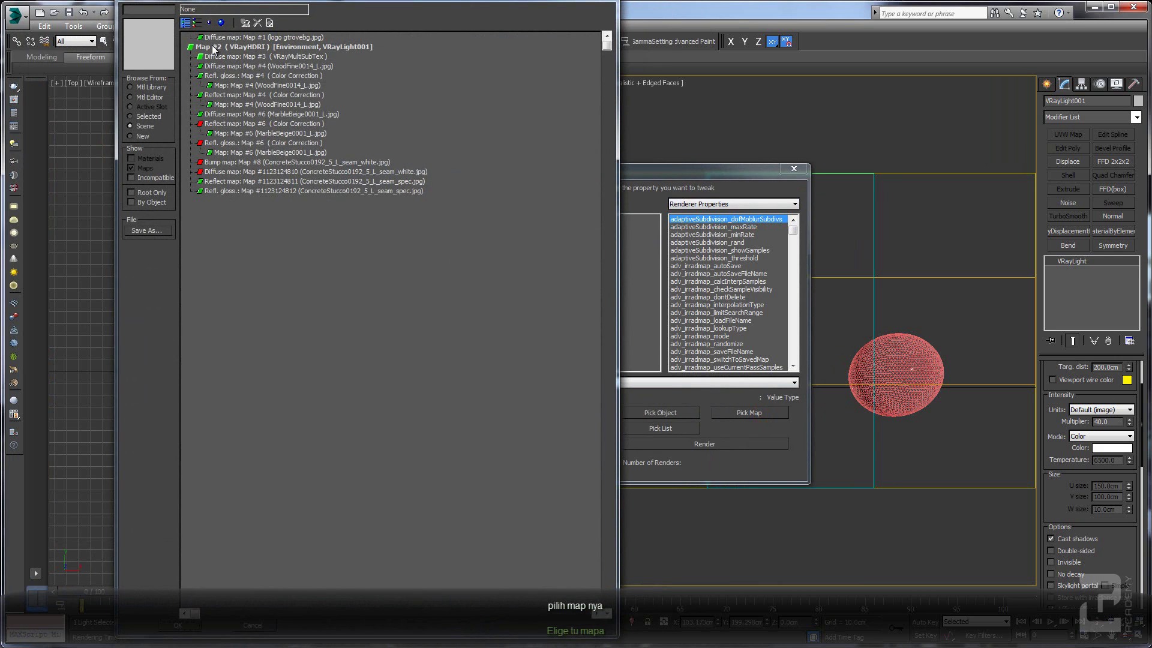
- Pick Map #2 (VRayHDRI) from the Mtl Editor list as an instance
left_click(211, 46)
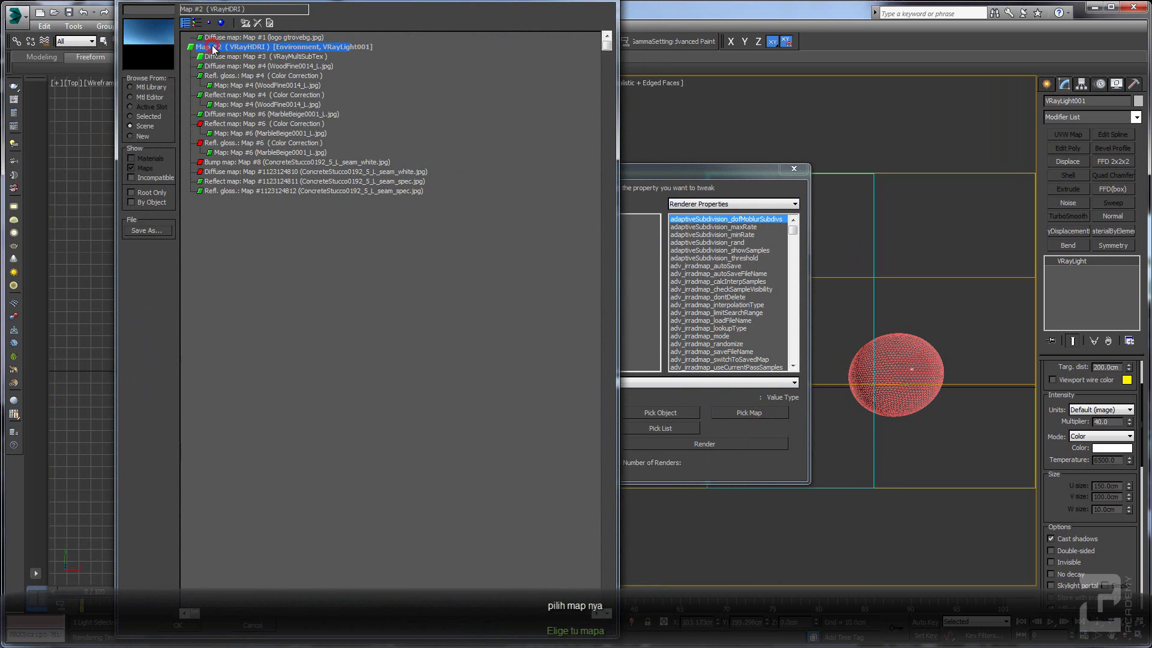
left_click(139, 96)
left_click(214, 191)
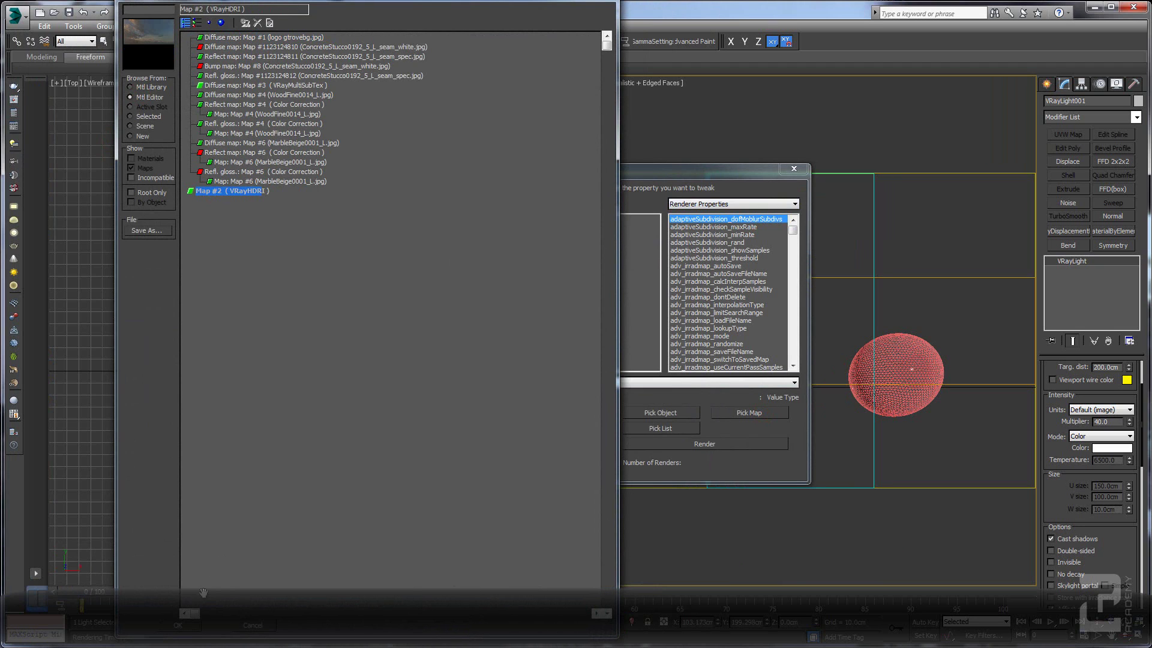
left_click(179, 626)
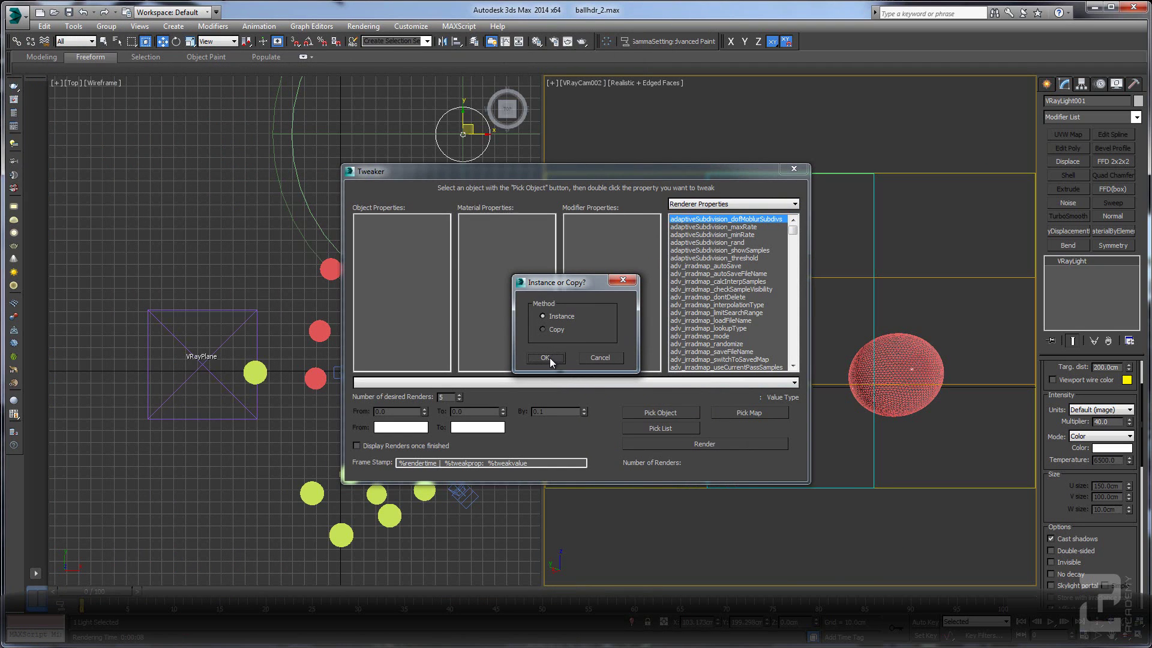
left_click(544, 357)
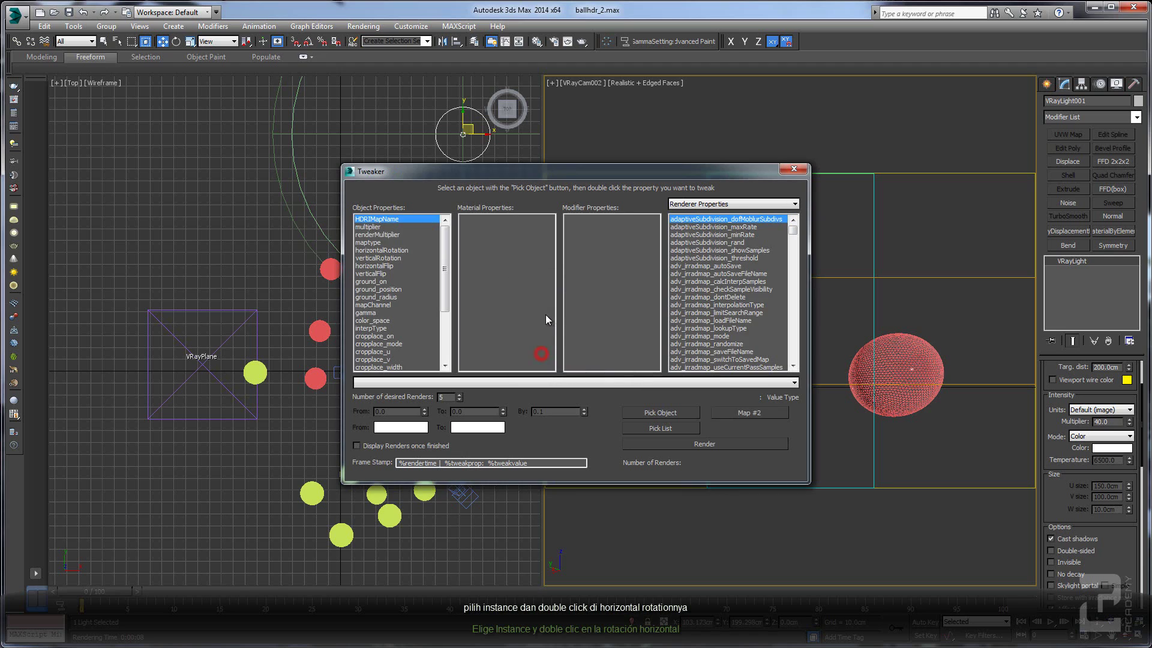
- Vary horizontalRotation from 0 to 360 by 30 over 12 desired renders
double_click(382, 250)
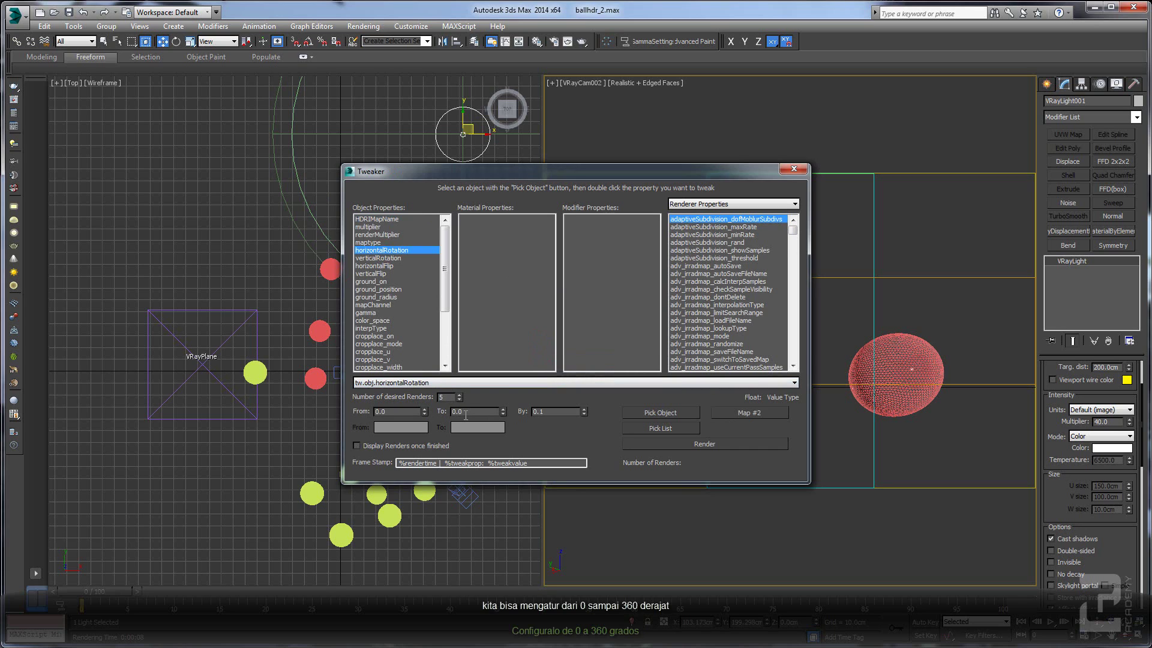
double_click(465, 413)
type("360")
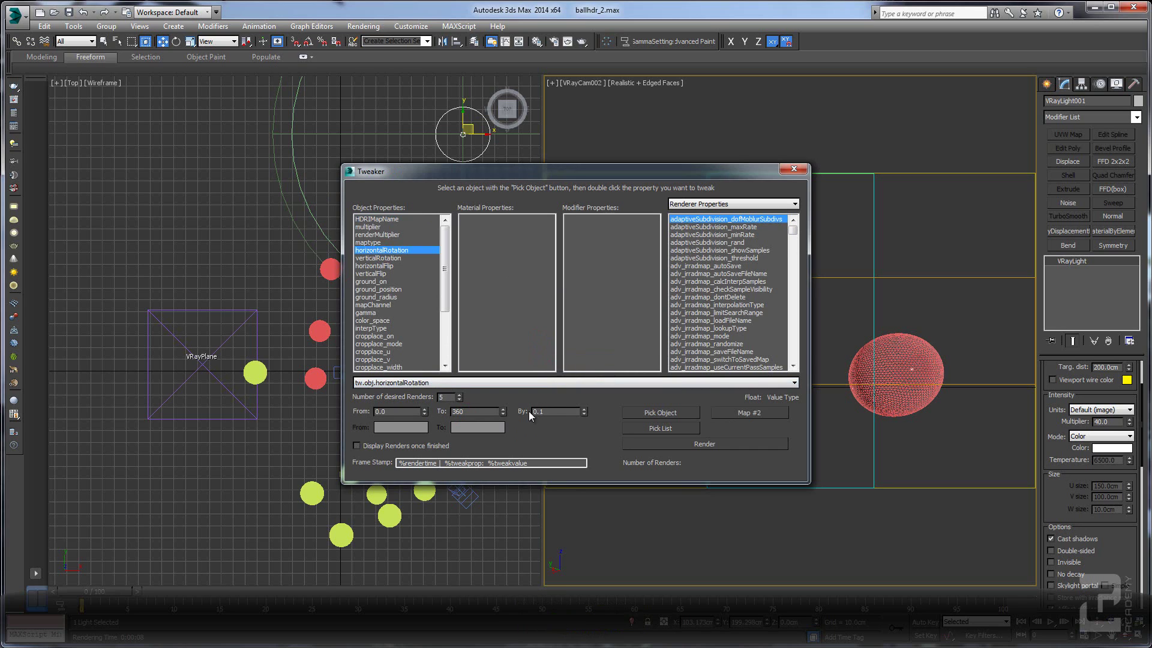
left_click(446, 398)
type("12")
key("Return")
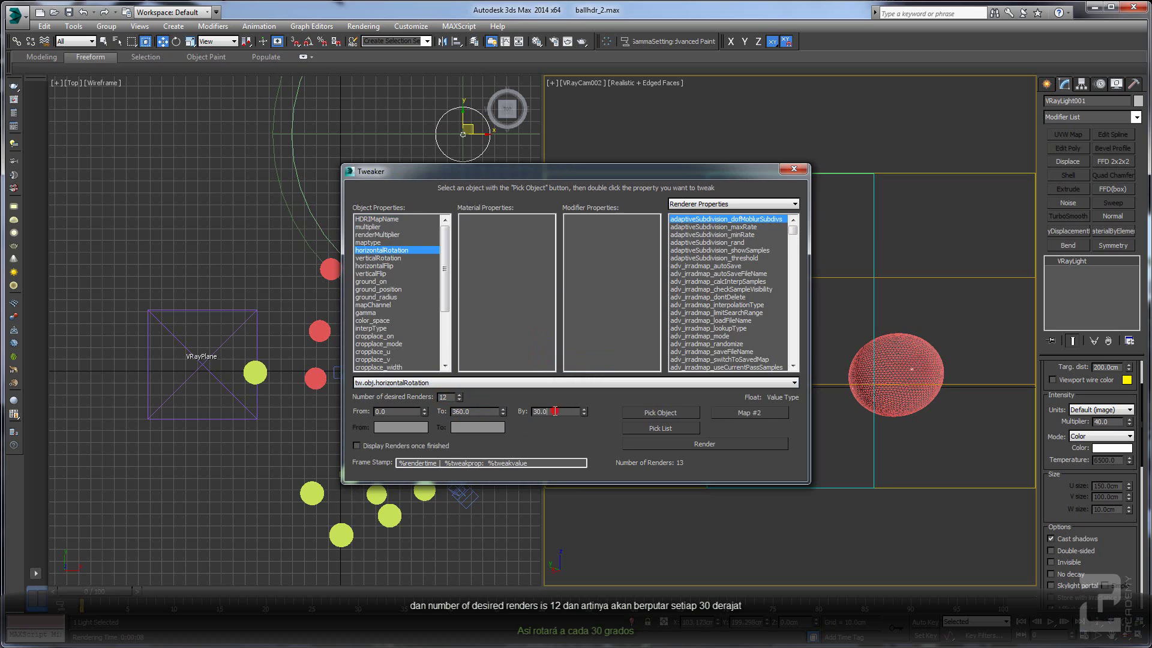
left_click(533, 412)
left_click_drag(613, 169, 643, 165)
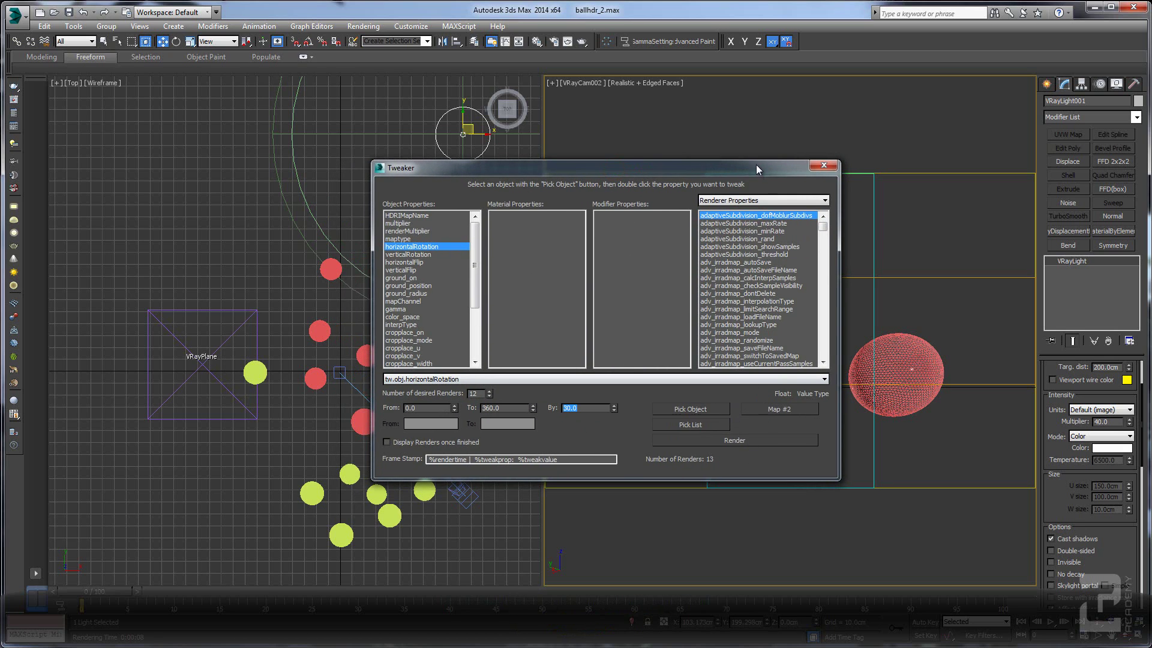
left_click_drag(754, 164, 660, 131)
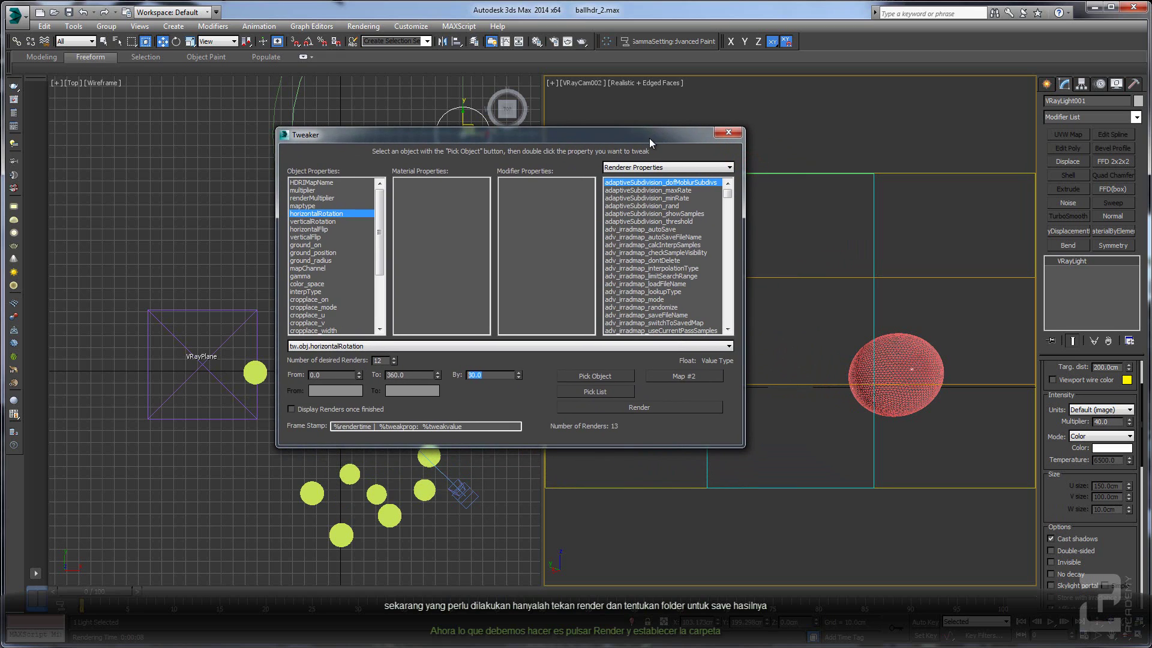
- Batch-render the rotations into Mirror (E:) > gtrove tutorial > test and show that folder
left_click(639, 407)
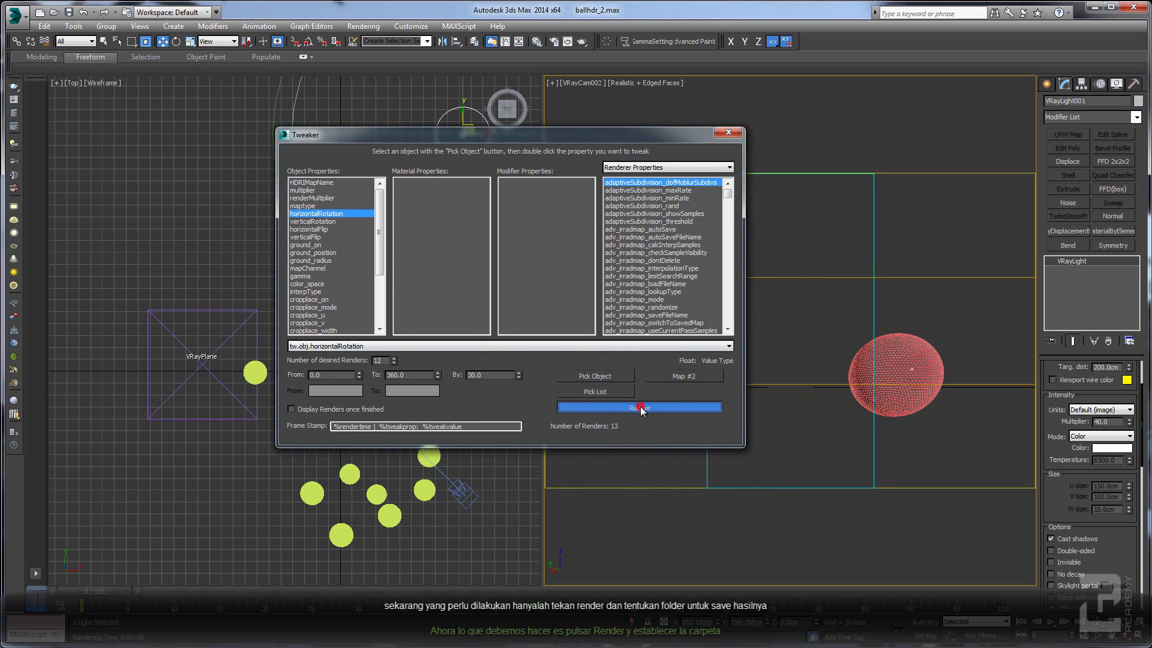
left_click_drag(617, 275, 620, 247)
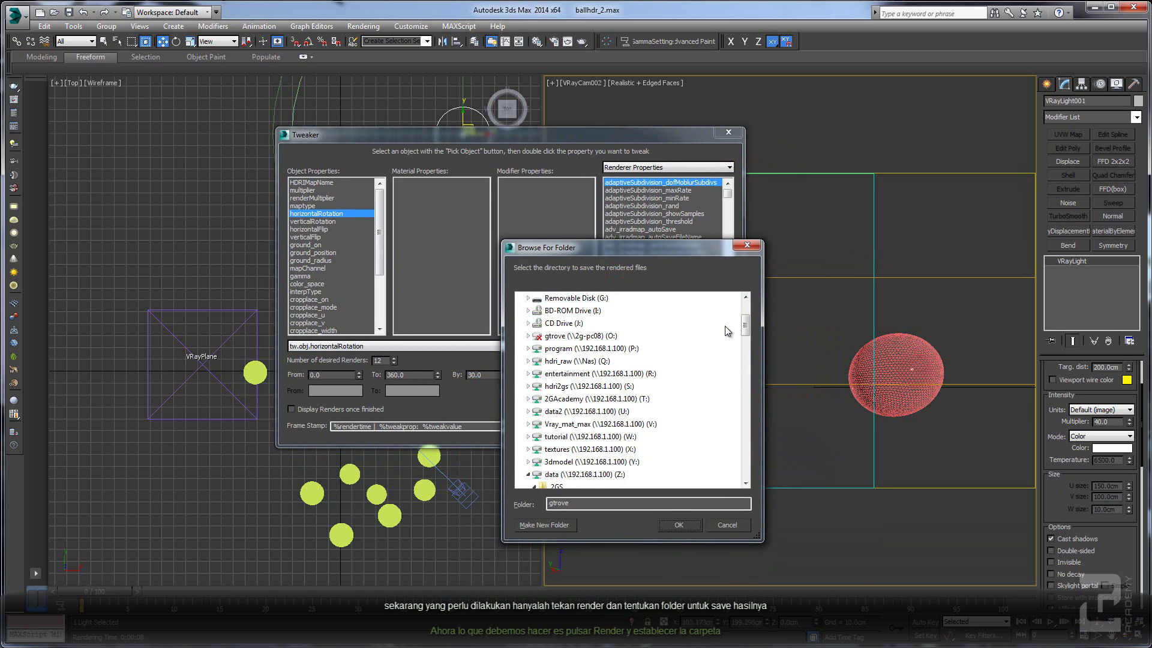
scroll(734, 327, "up", 3)
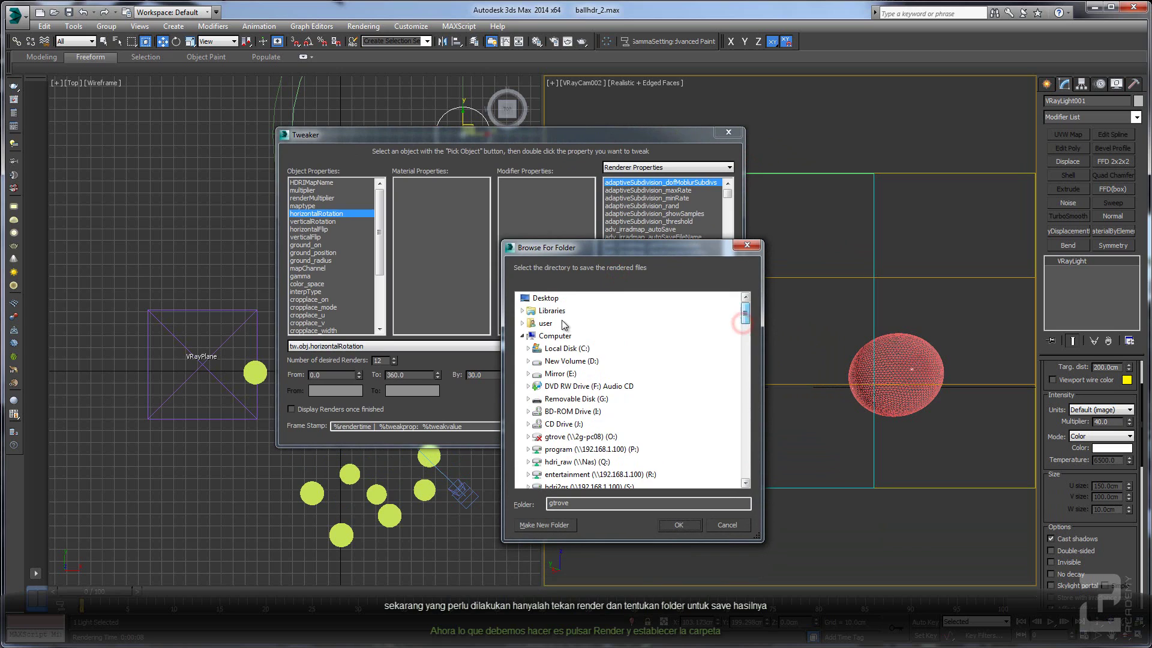
double_click(556, 374)
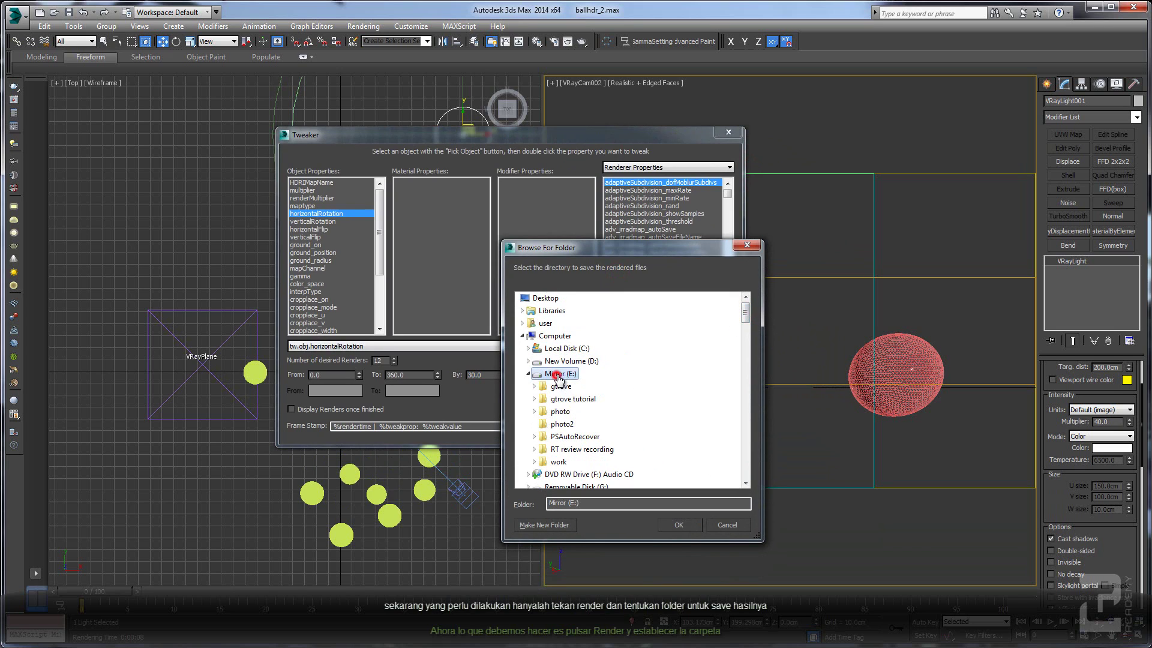
left_click(534, 398)
left_click(559, 412)
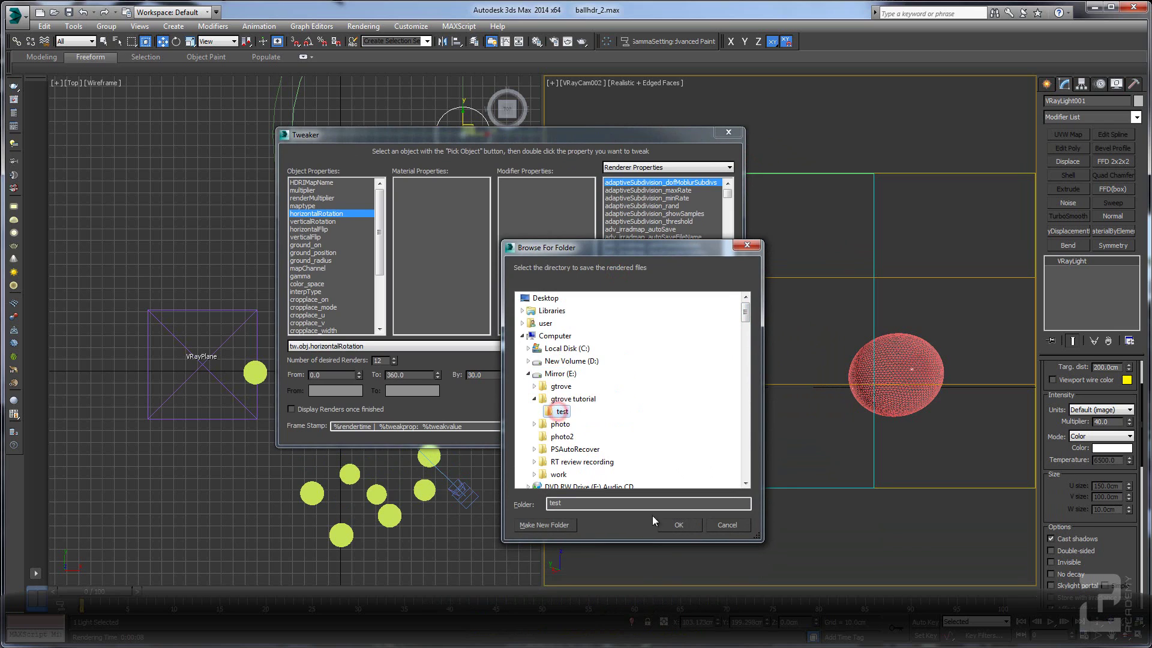
left_click(677, 524)
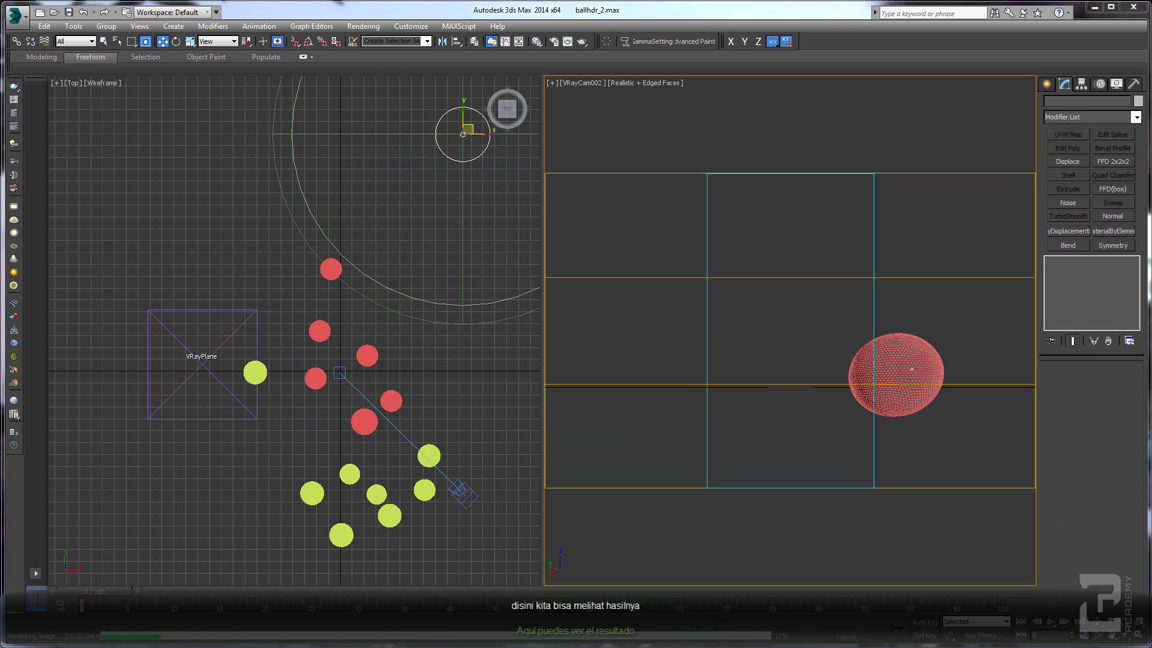
left_click_drag(563, 139, 466, 154)
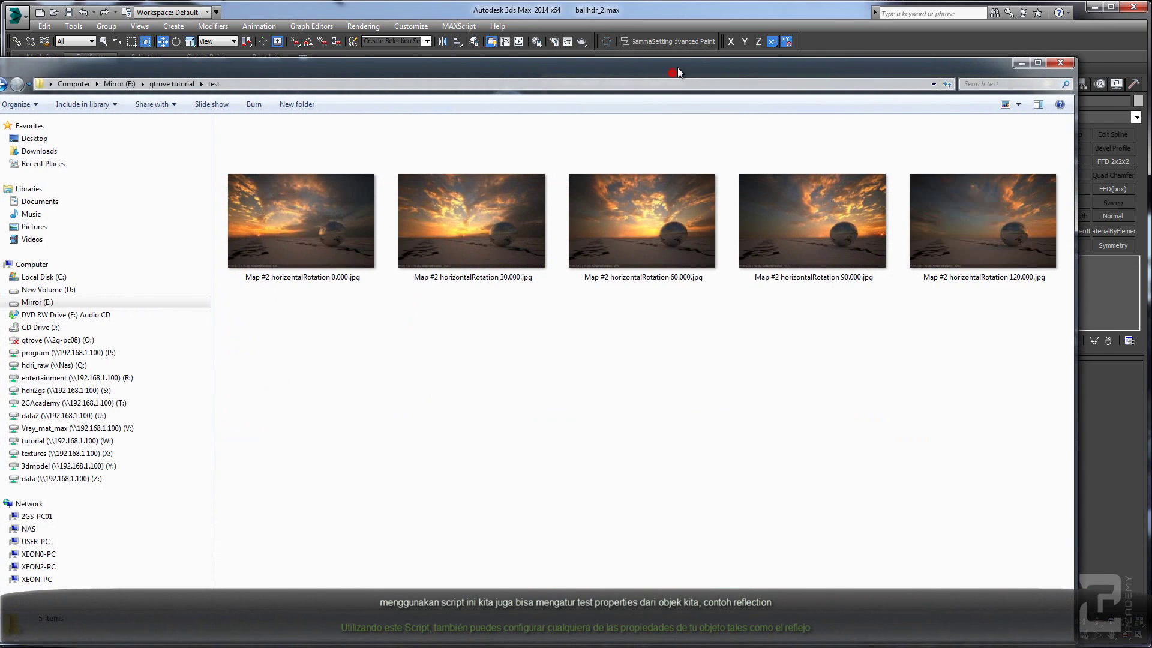
- Open the 0.000 rotation render in Picture Manager and step through the following rotations
left_click_drag(678, 72, 696, 54)
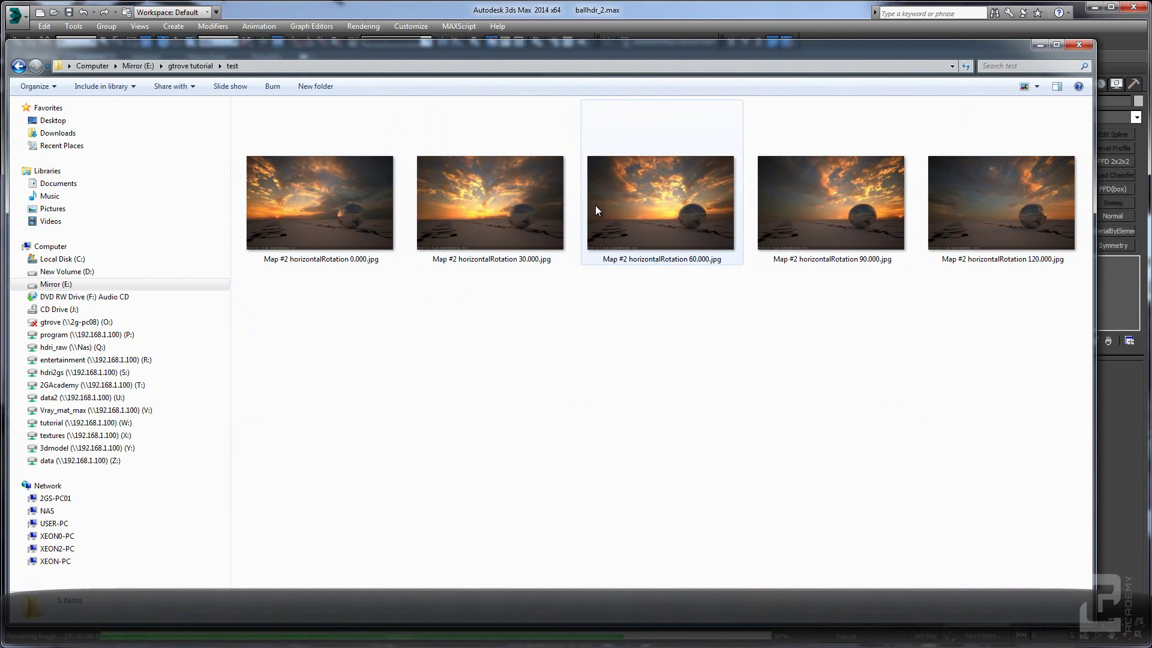
left_click(350, 210)
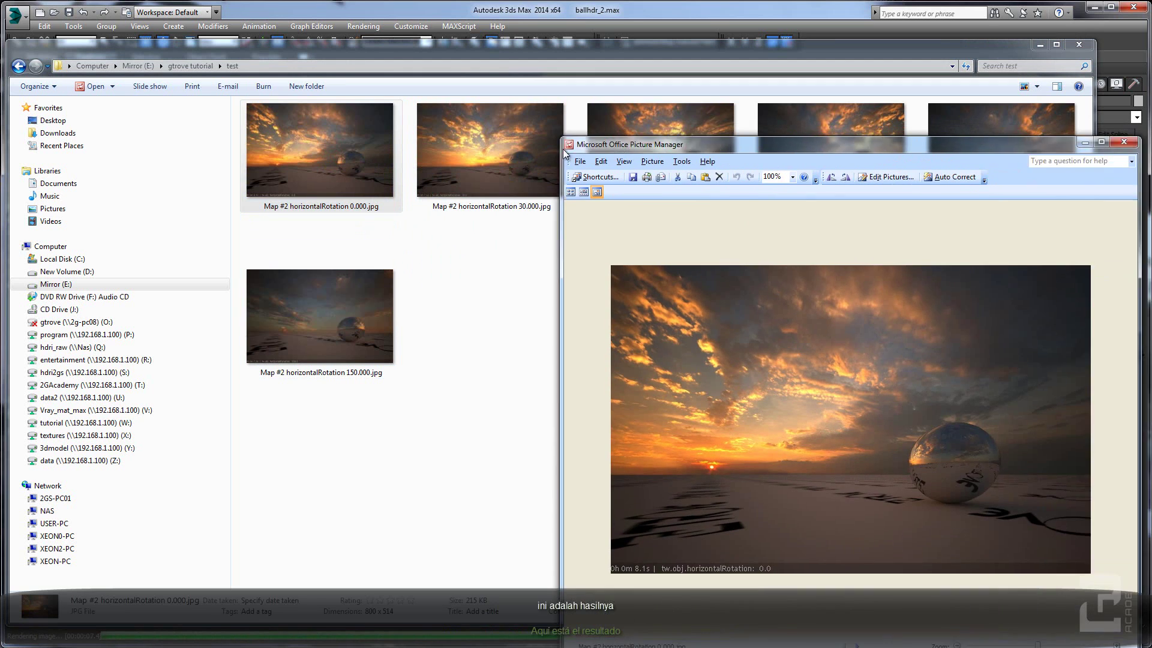
left_click_drag(628, 132, 268, 100)
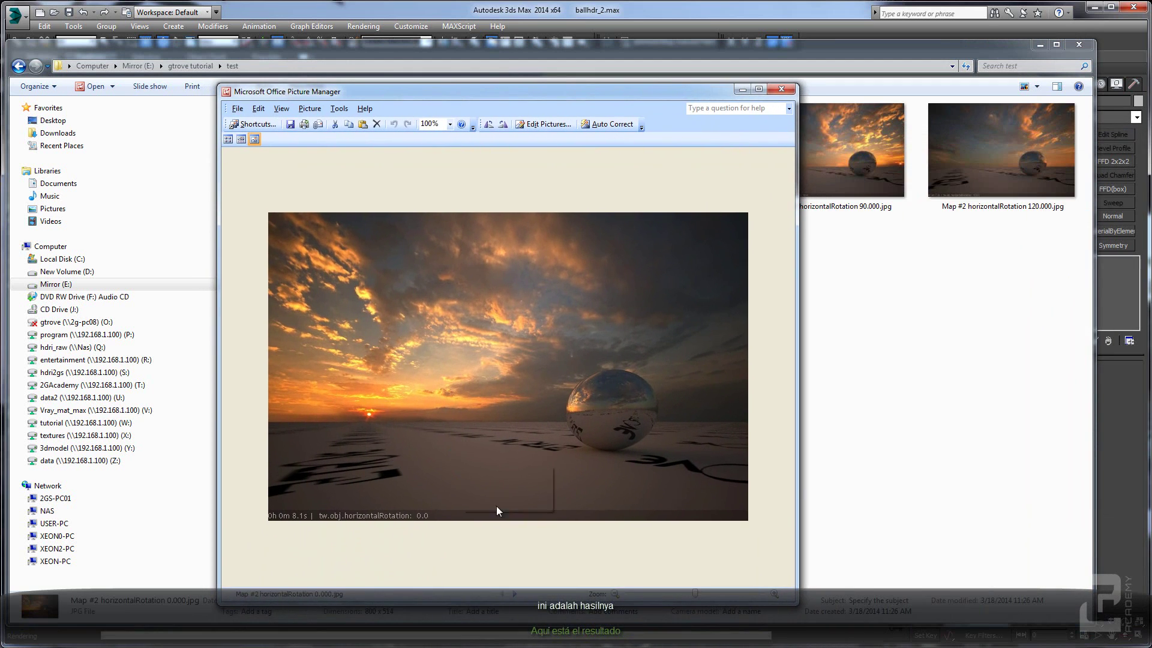
left_click(513, 594)
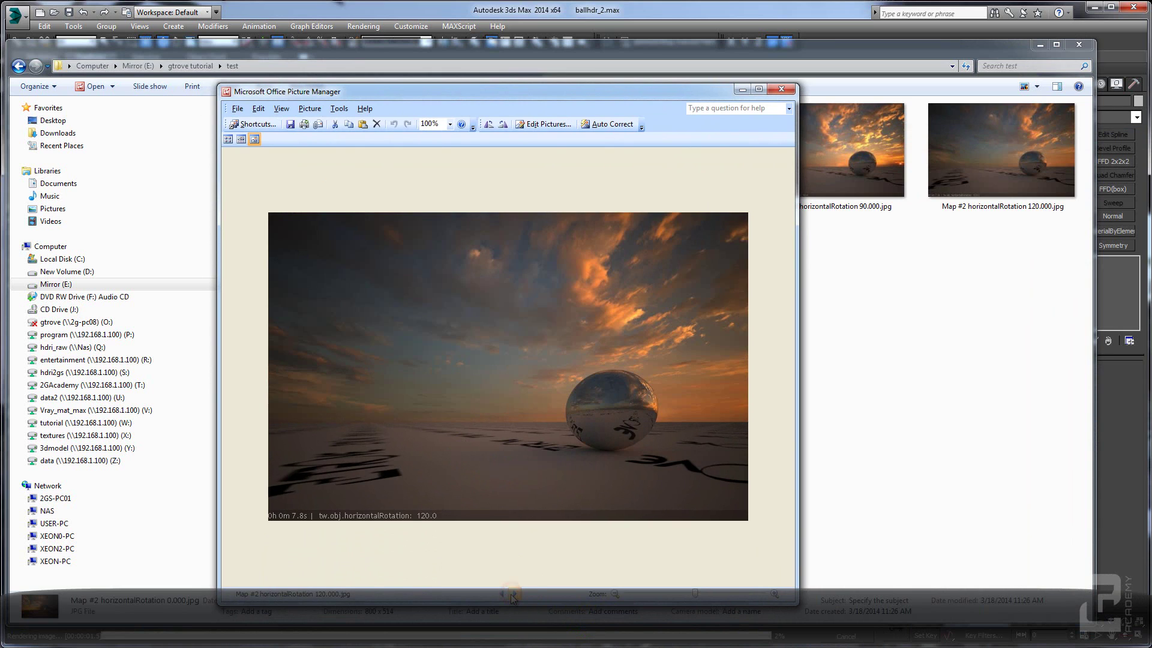
left_click(513, 594)
left_click(513, 594)
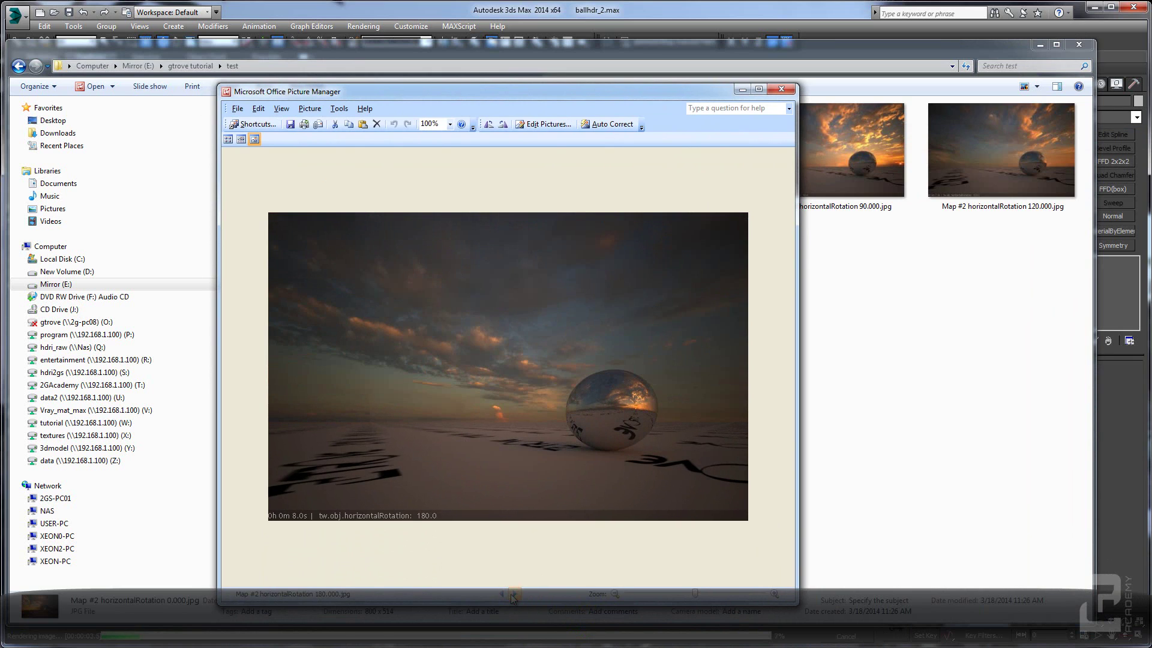
left_click(514, 594)
left_click(513, 593)
left_click(513, 594)
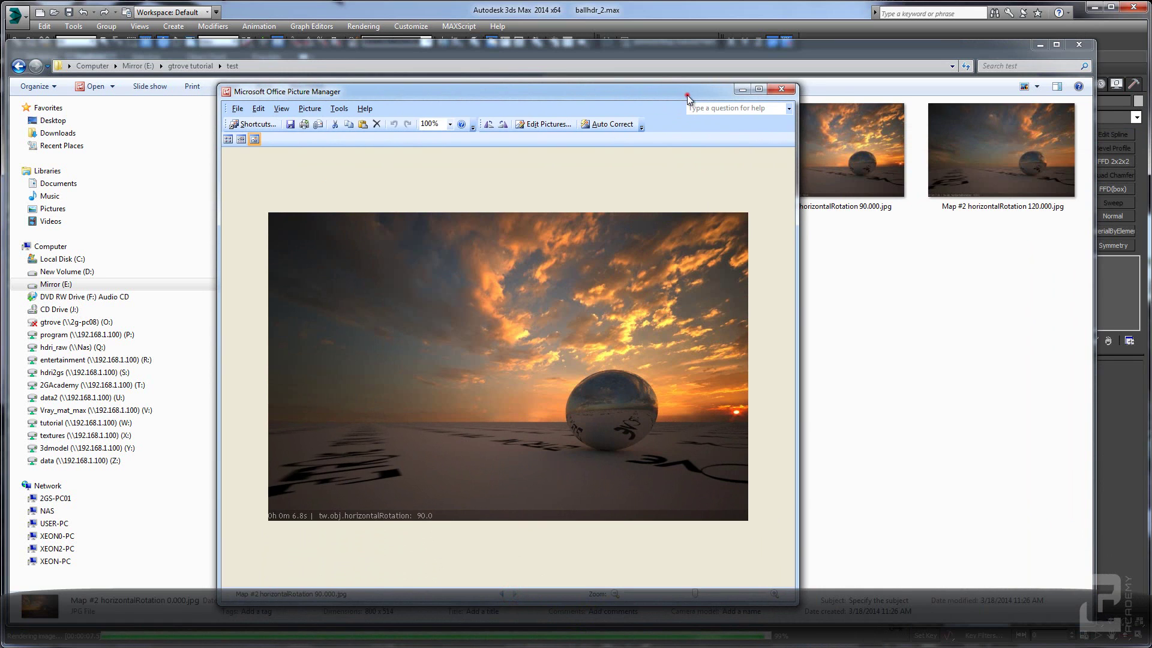
- Close Picture Manager and the test folder window
left_click_drag(688, 99, 728, 97)
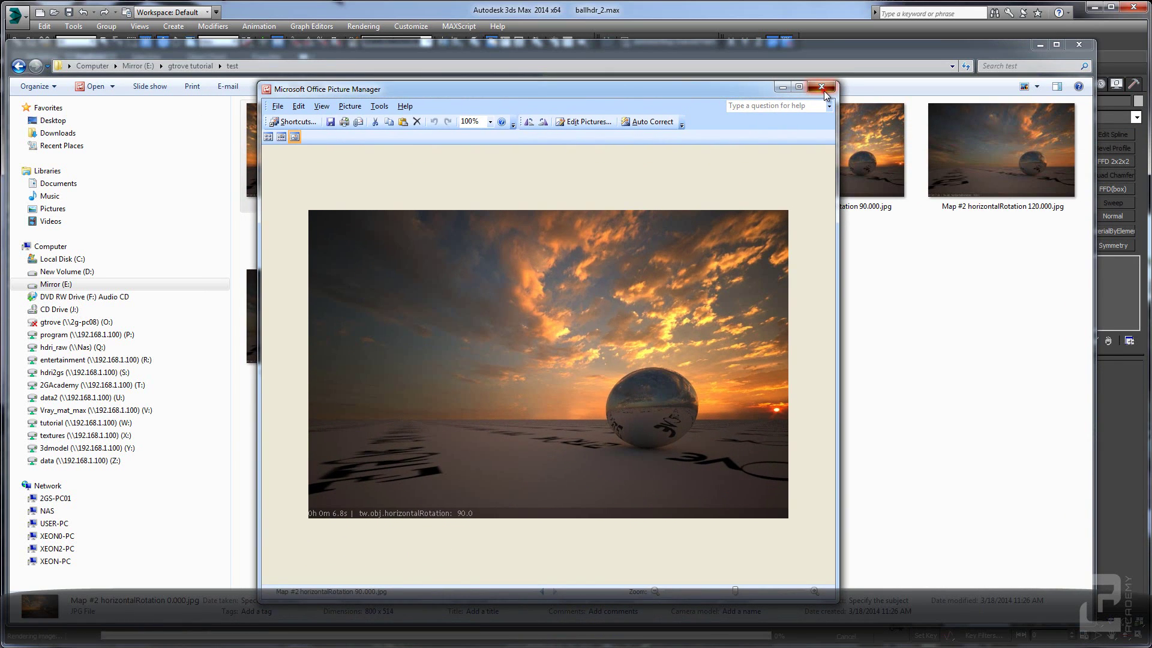
left_click(821, 88)
left_click(1078, 43)
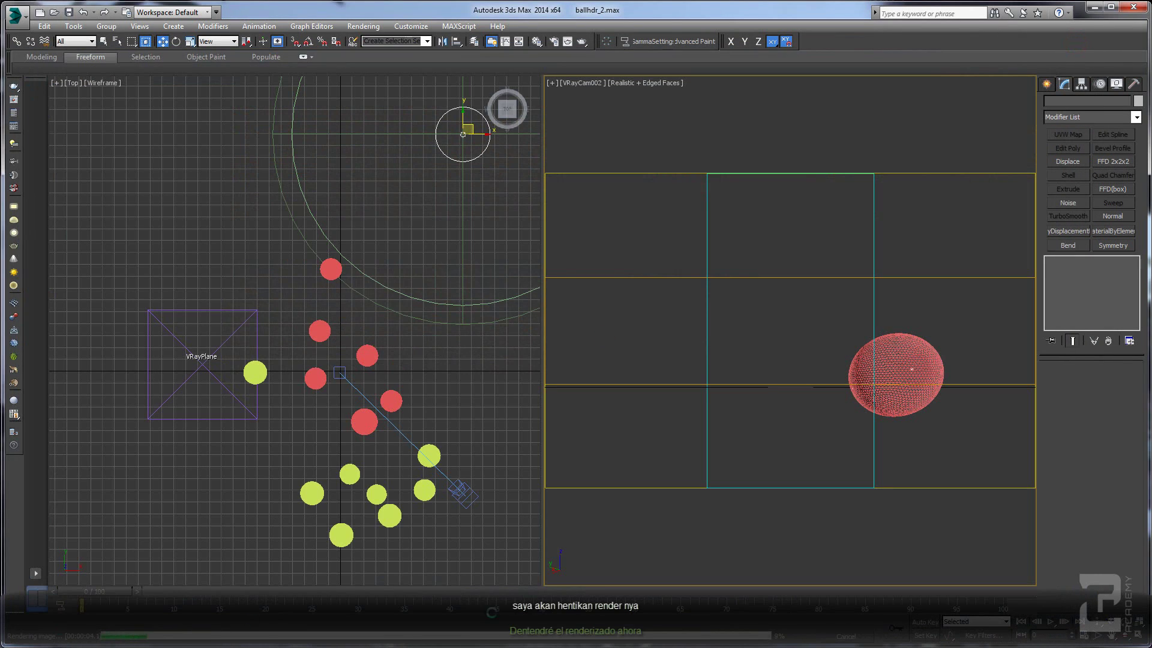
- Cancel the render, dismiss the Controller Properties getPropNames error, and close Tweaker
left_click(847, 634)
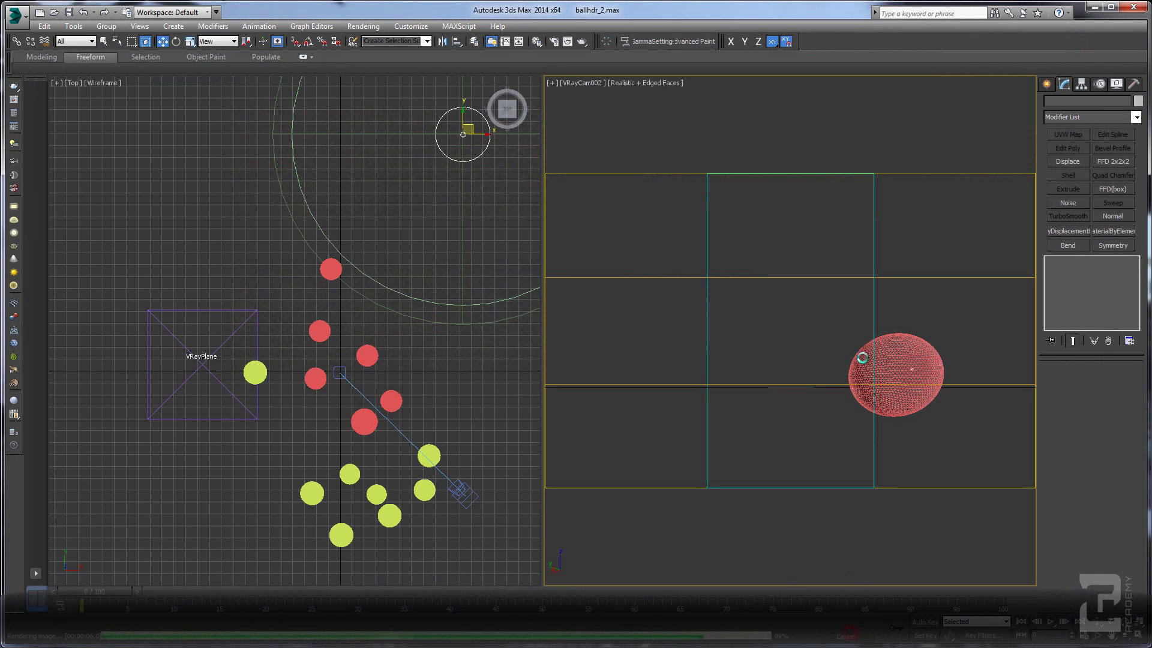
left_click_drag(550, 134, 613, 142)
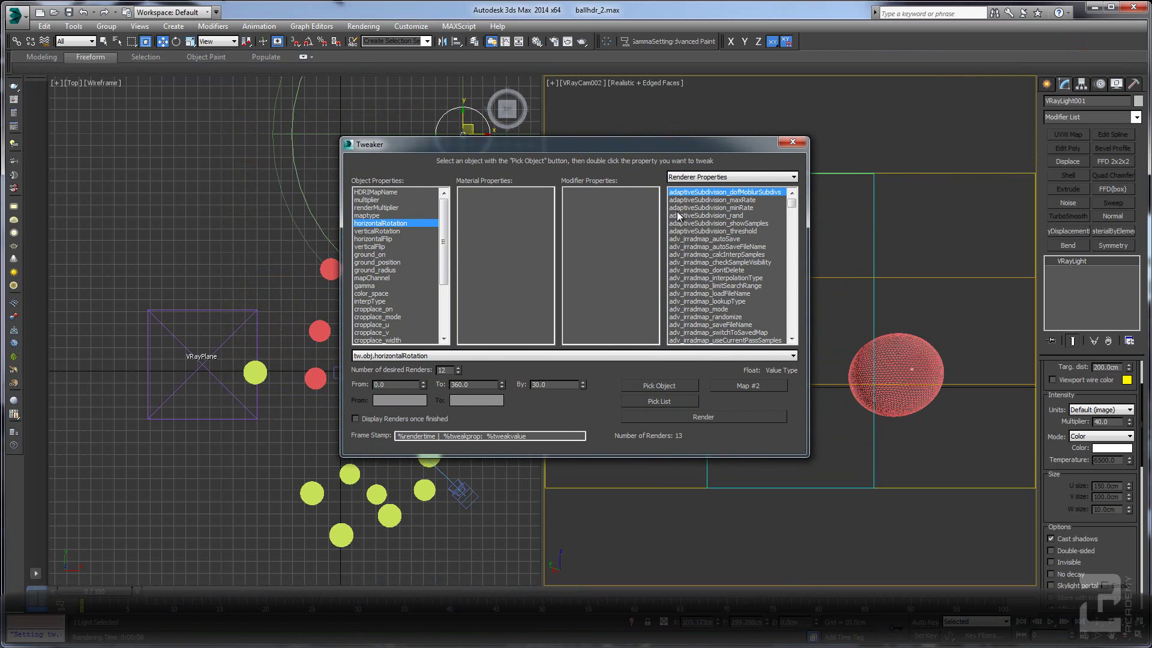
left_click(704, 177)
left_click(698, 192)
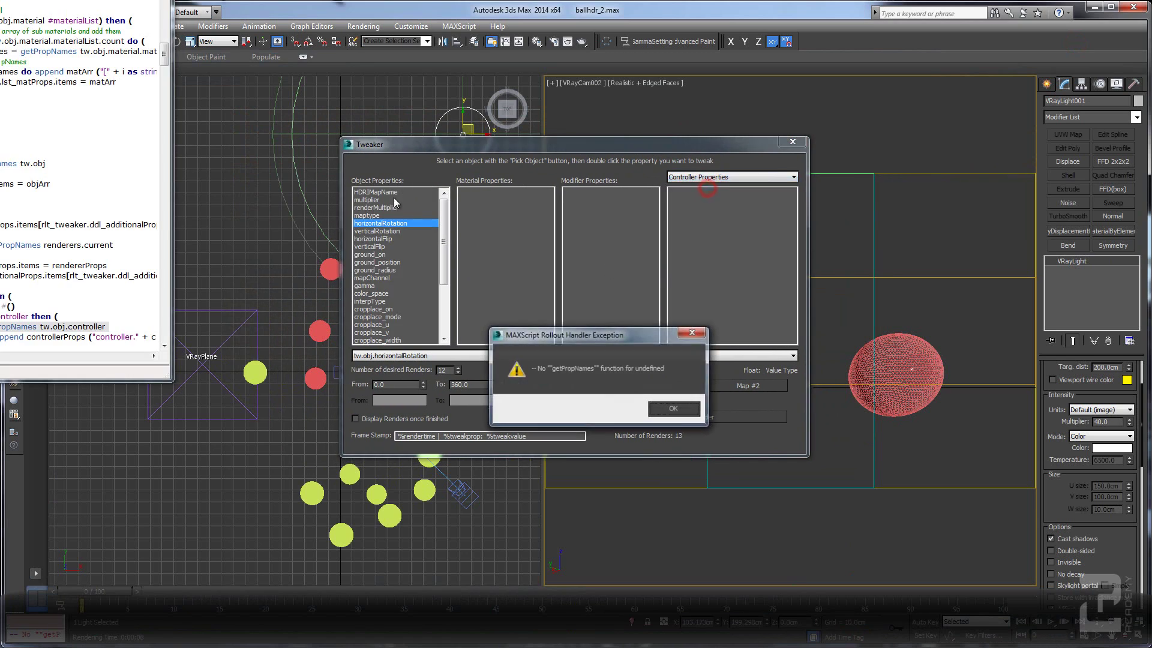
left_click(672, 408)
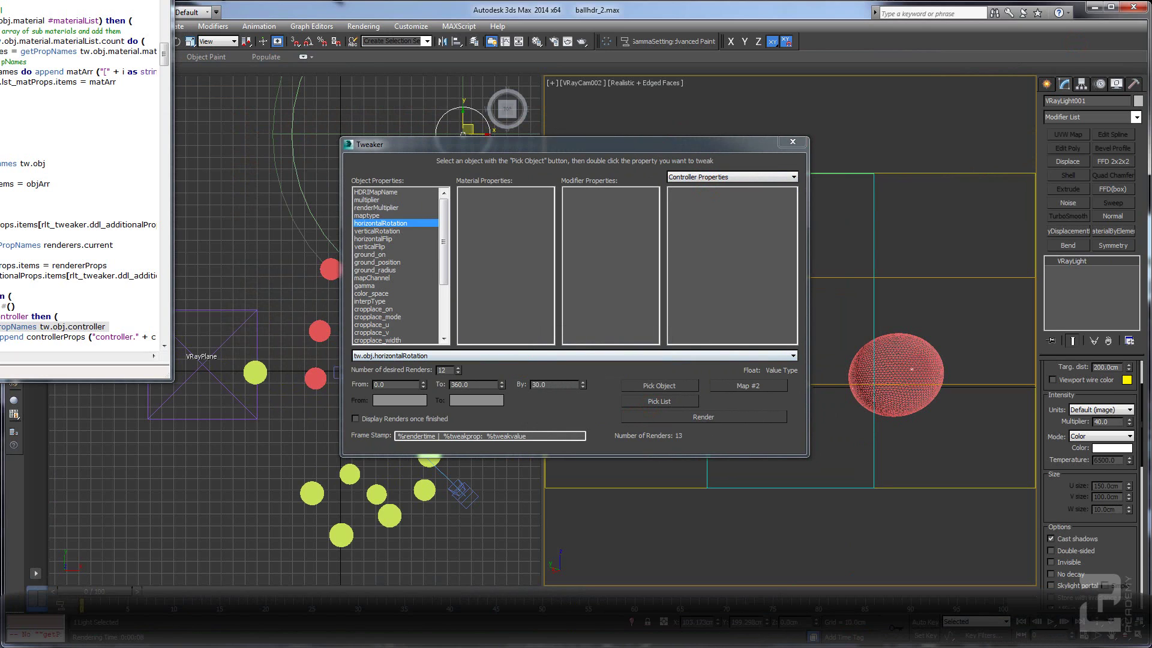
left_click(661, 376)
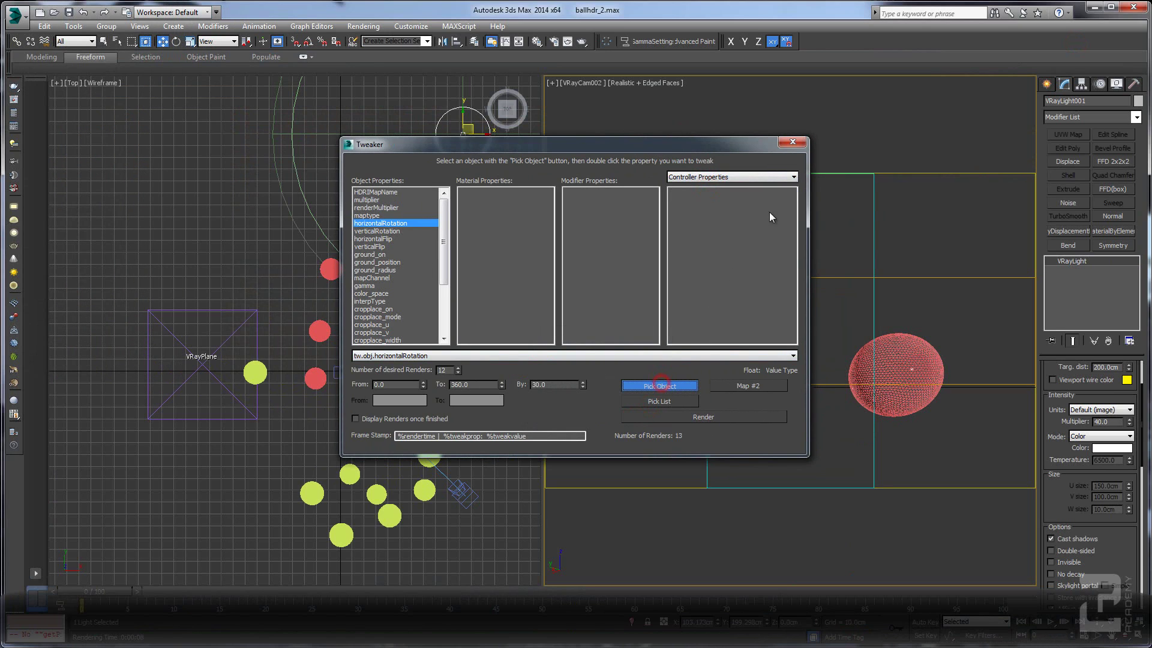
left_click(792, 142)
left_click(459, 27)
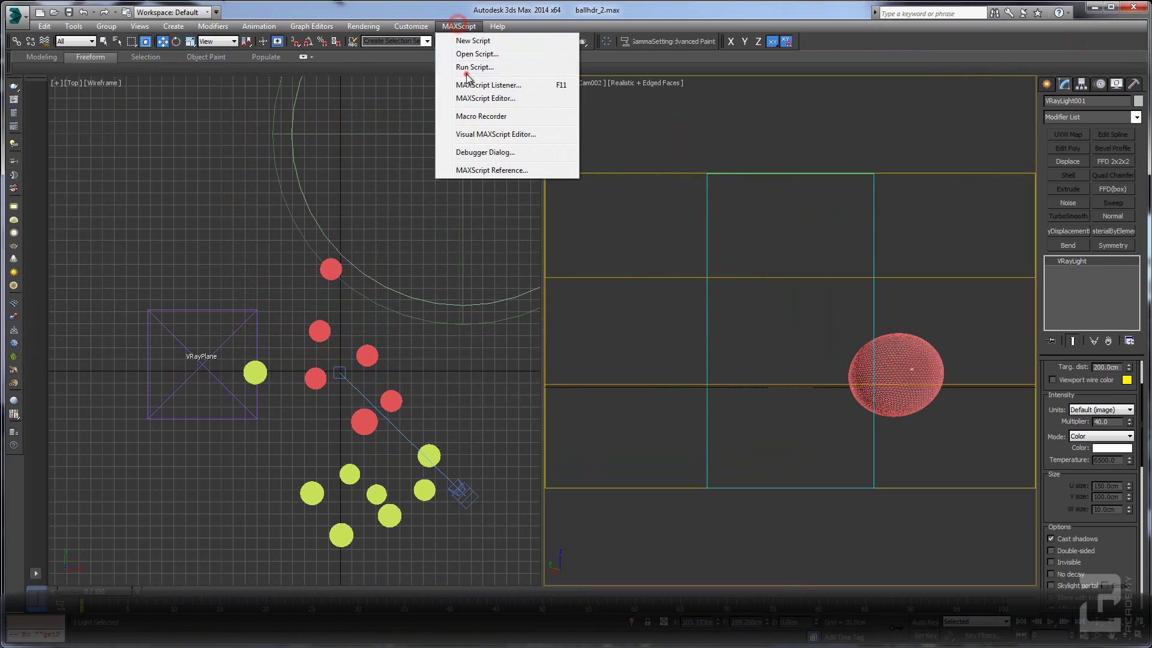
- Run Tweaker_10.ms again from the script file browser
left_click(467, 70)
left_click(93, 141)
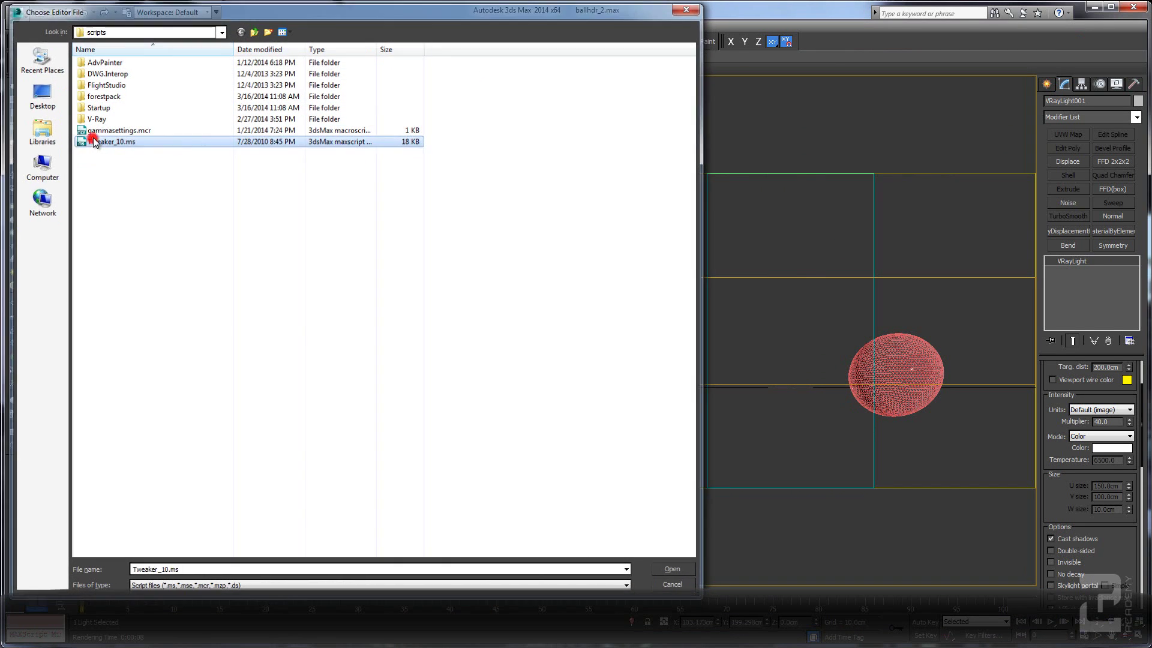
double_click(93, 141)
left_click_drag(528, 168, 639, 139)
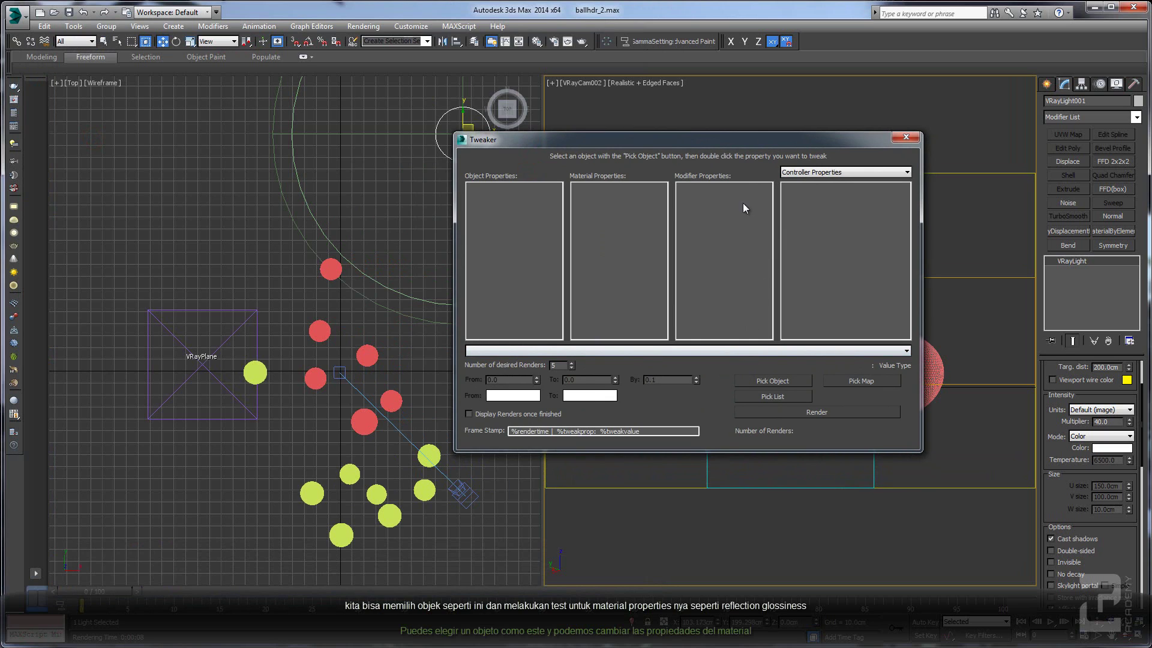
left_click_drag(706, 145, 552, 150)
- Pick the chrome sphere GeoSphere069 and select its reflection_glossiness material property
left_click(594, 386)
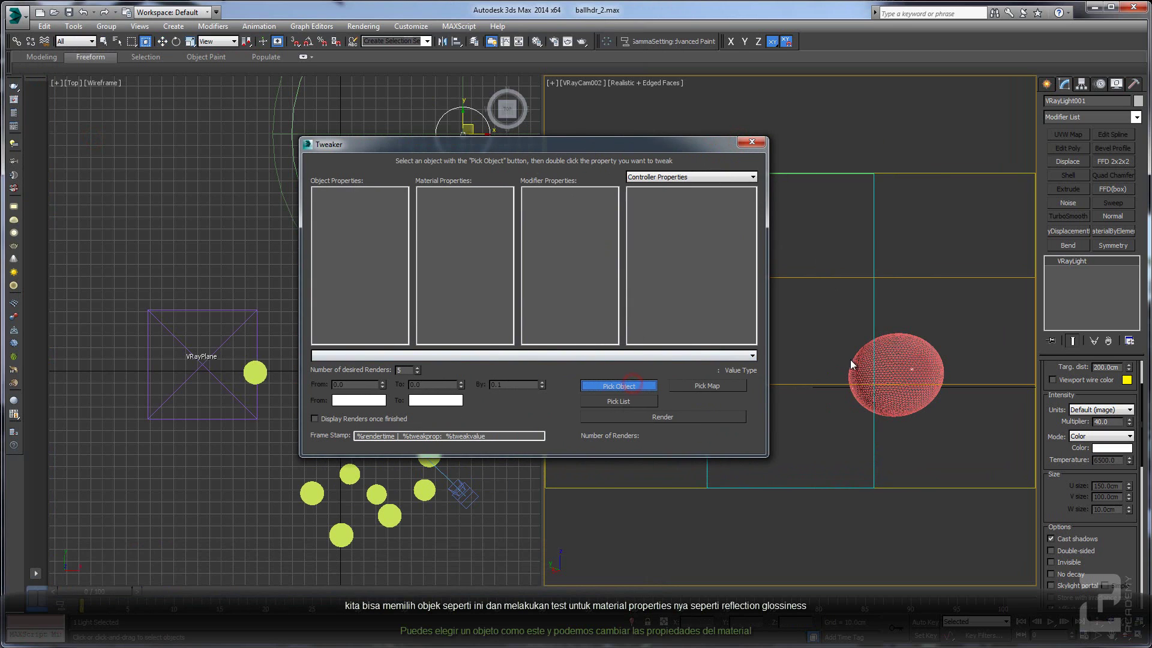
left_click(899, 362)
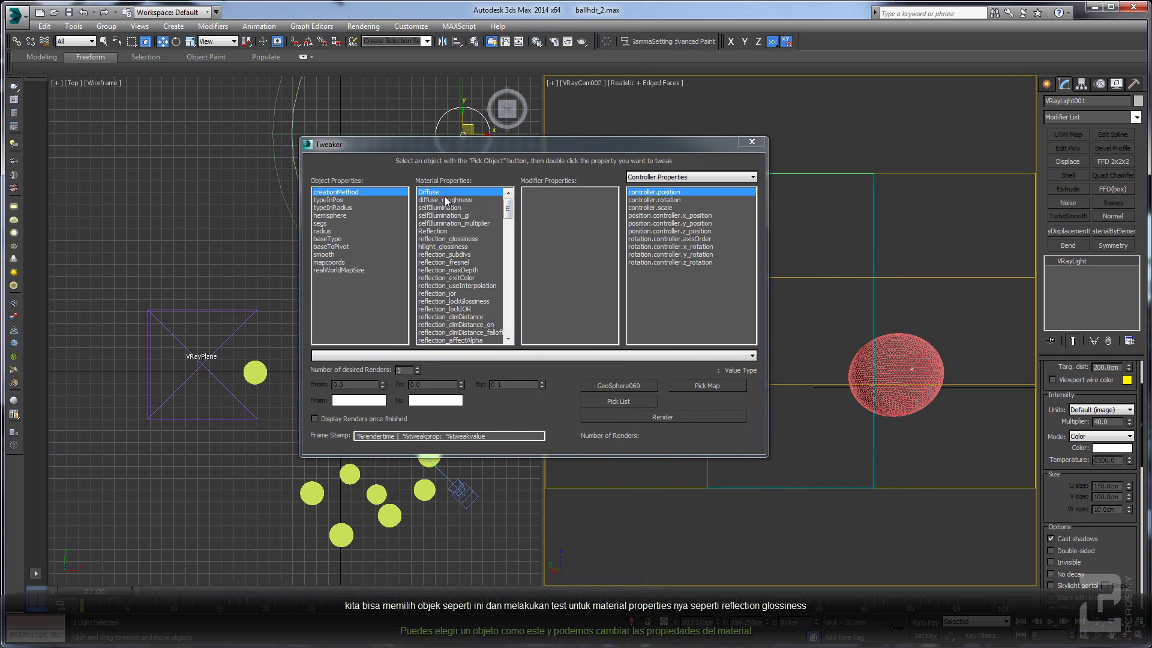
scroll(457, 194, "down", 2)
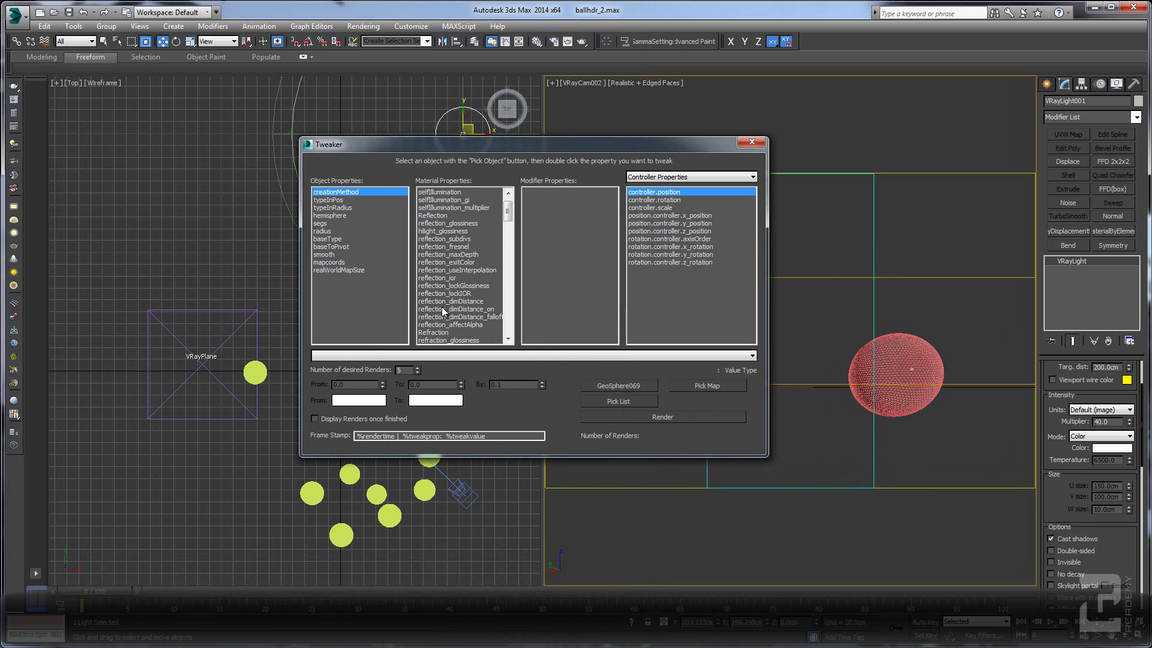
left_click_drag(509, 211, 509, 216)
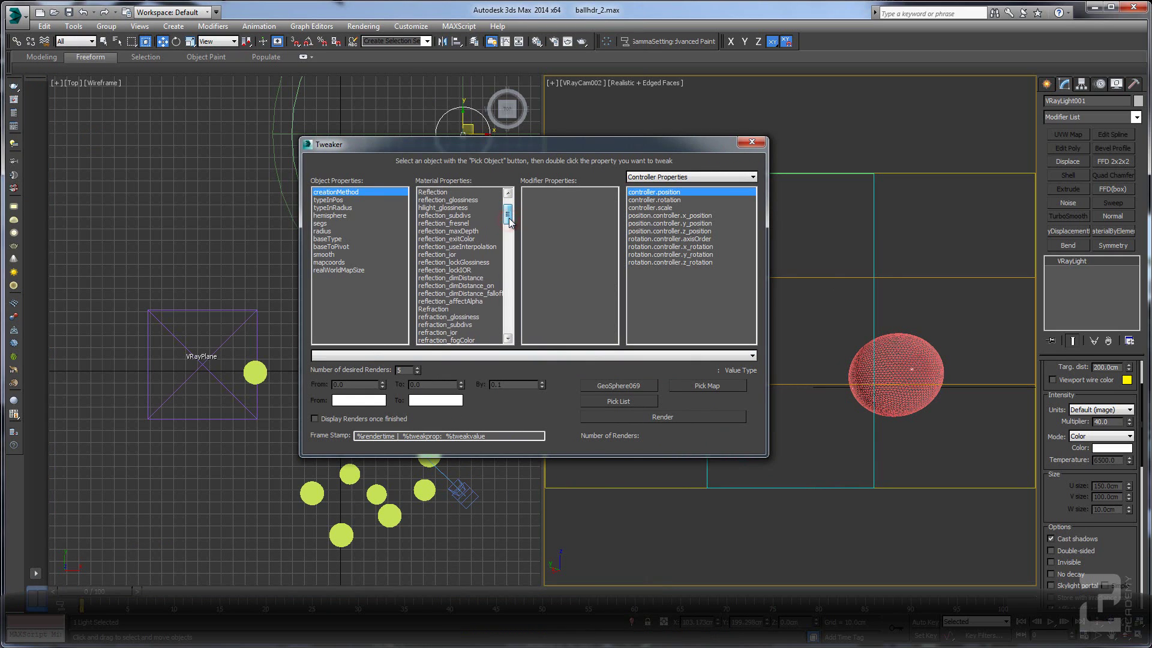
left_click(447, 200)
- Load reflection_glossiness with end value 0.75 and a step of -0.1
double_click(447, 200)
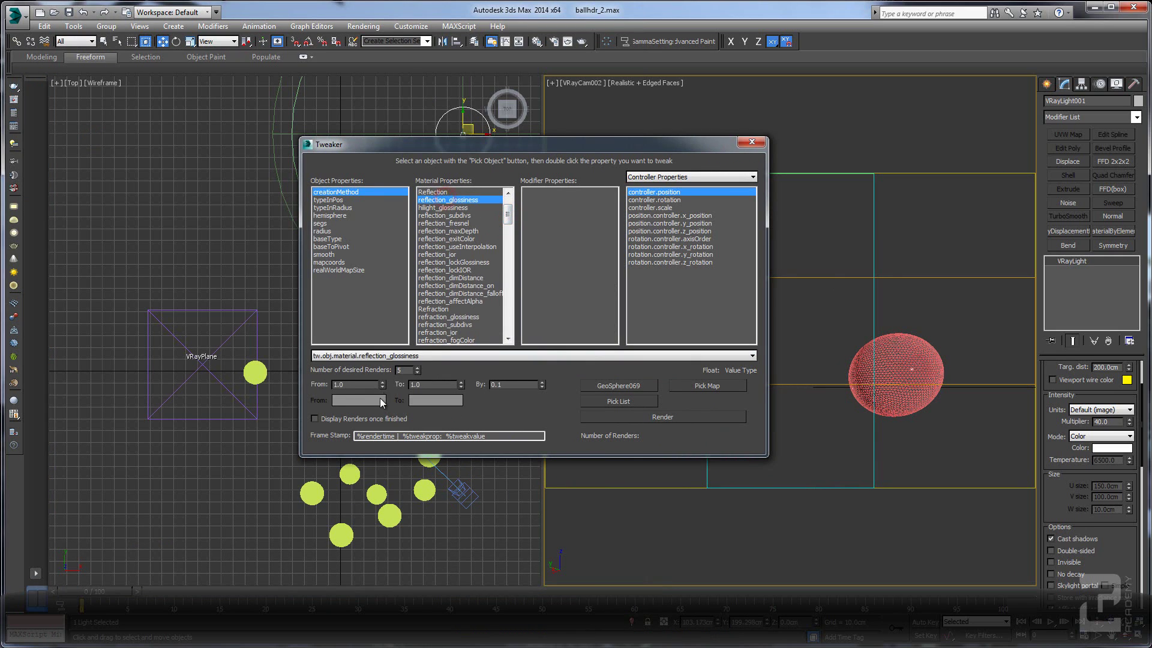
double_click(427, 384)
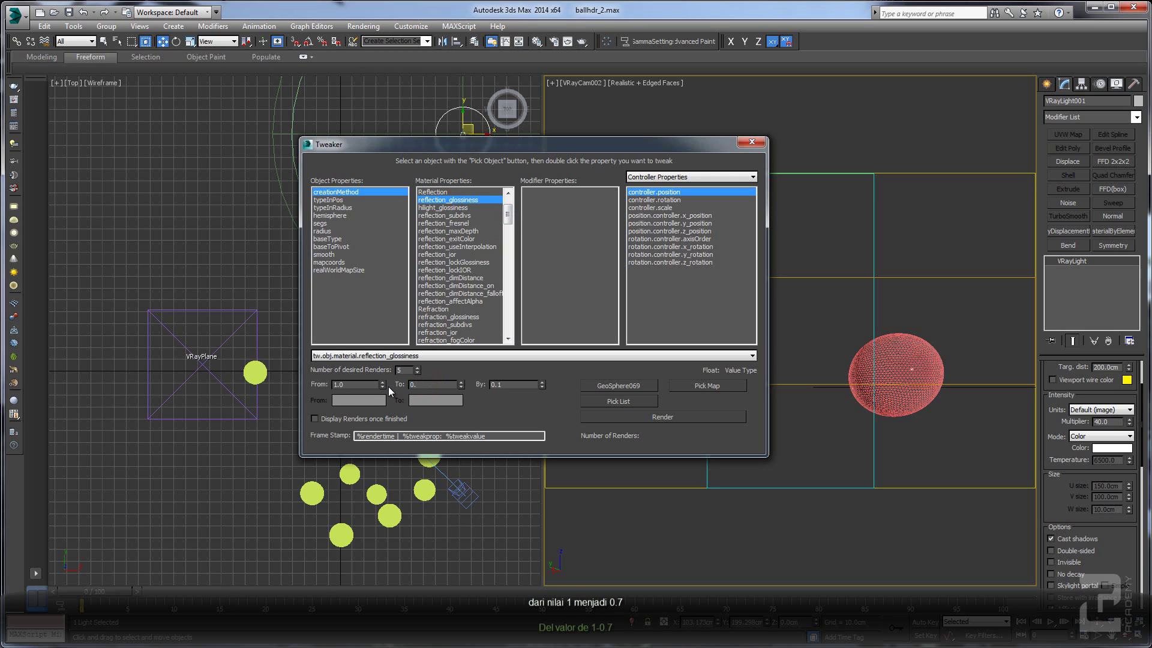
type("0.75")
key("Return")
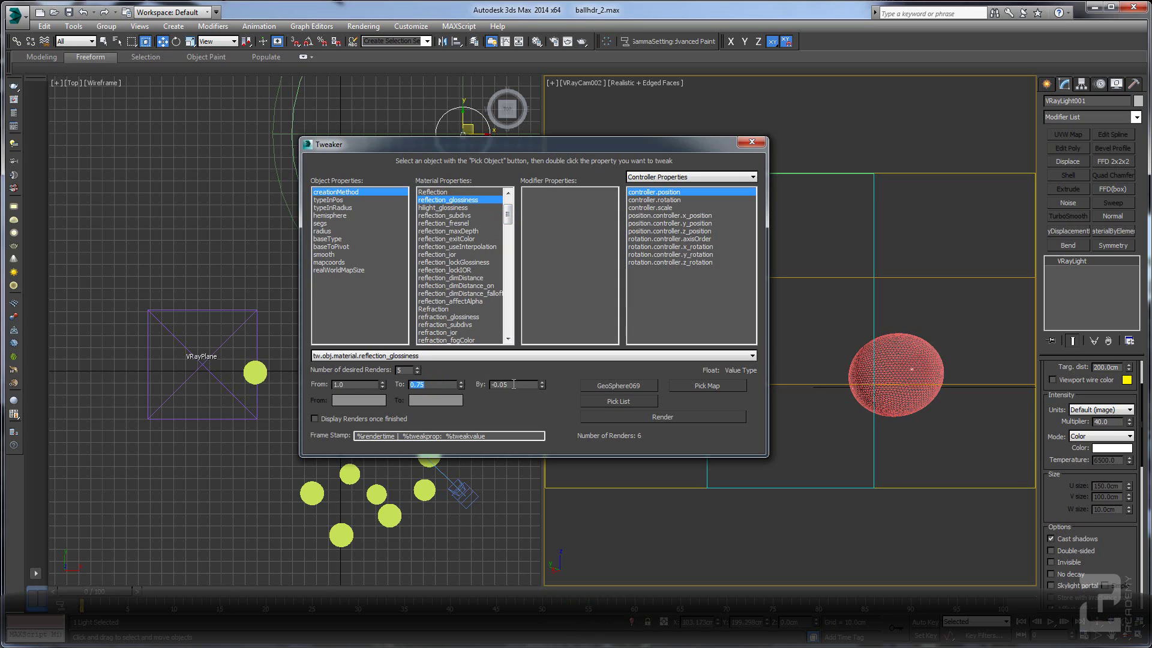
double_click(511, 384)
double_click(501, 384)
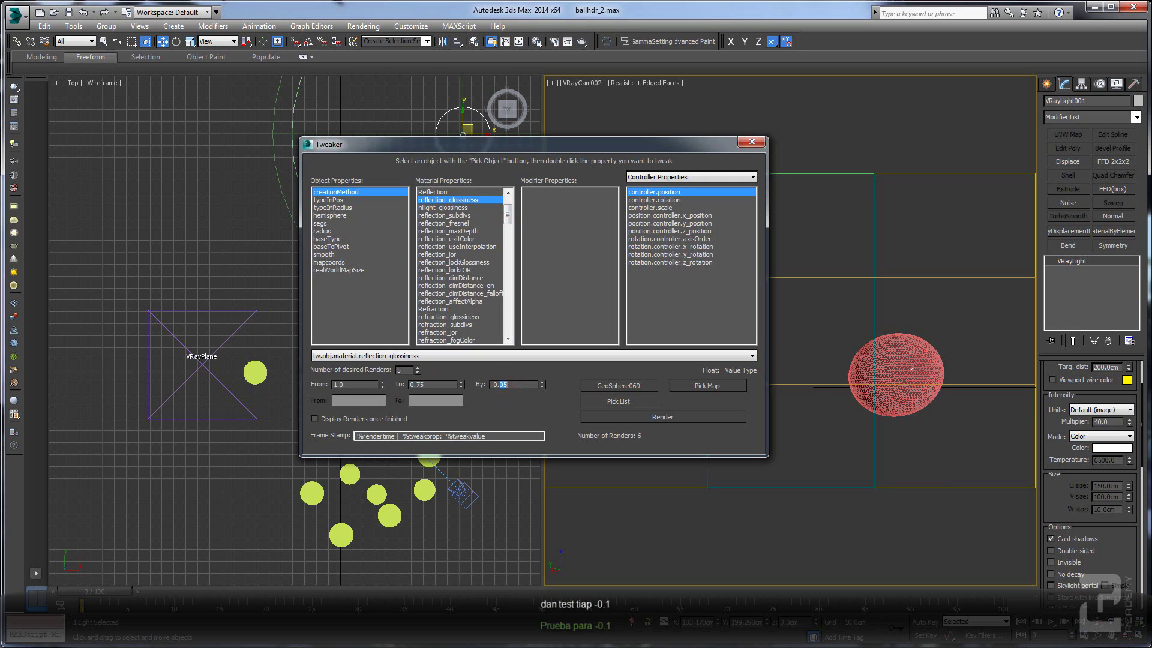
type("0.1")
key("Return")
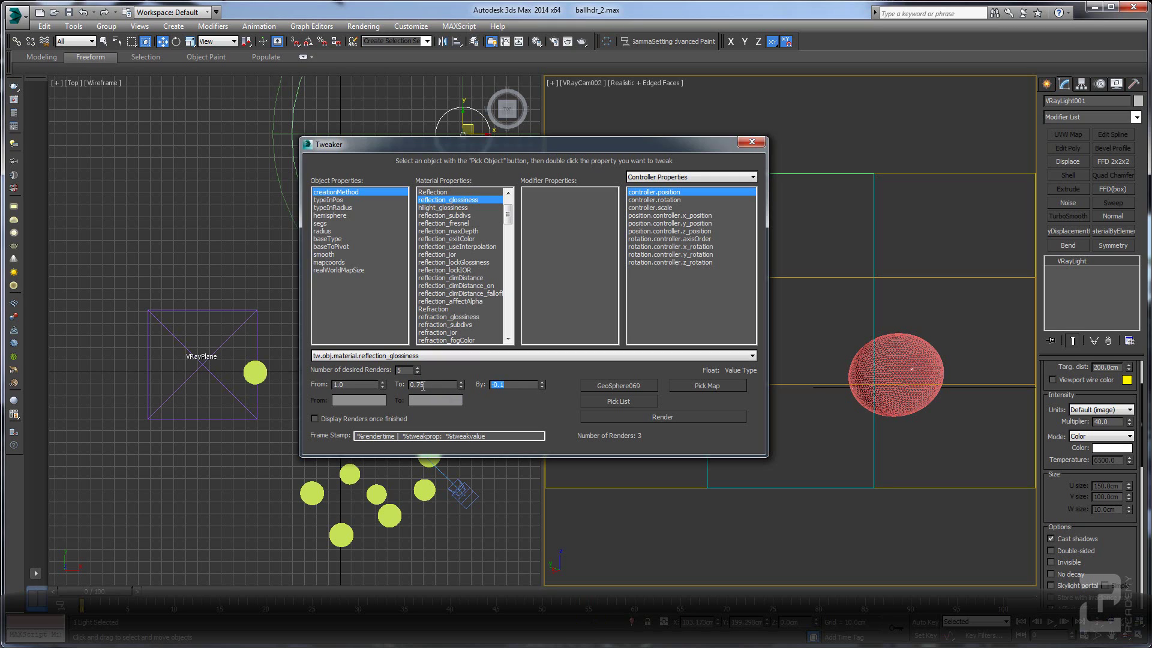
- Correct the end value to 0.7 and set 3 desired renders
left_click(425, 386)
key("Return")
double_click(505, 384)
double_click(404, 370)
type("3")
key("Return")
- Render the glossiness variations into Mirror (E:) > gtrove tutorial > test
left_click(618, 417)
left_click_drag(741, 351, 741, 333)
left_click(550, 400)
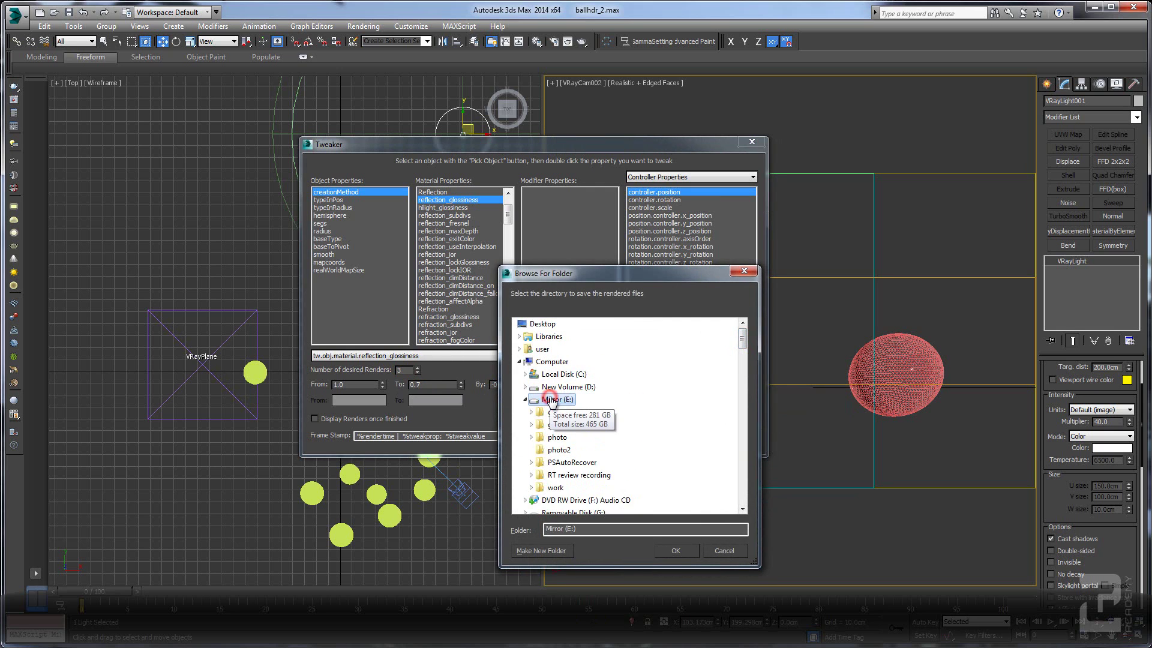
double_click(566, 424)
left_click(559, 438)
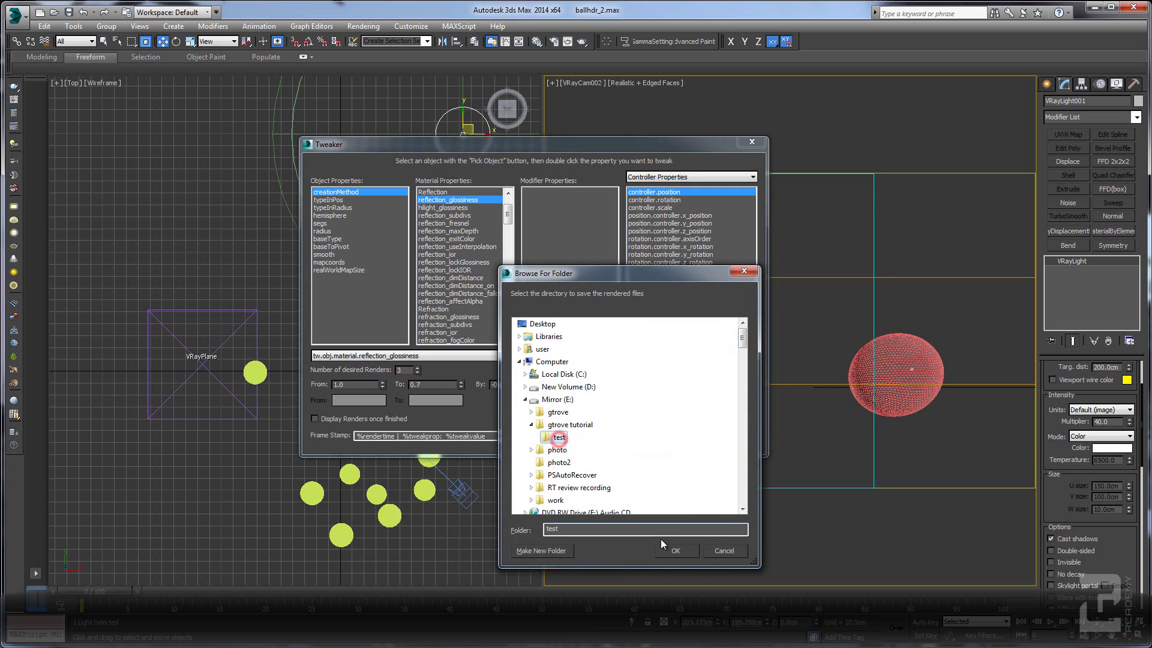
left_click(672, 550)
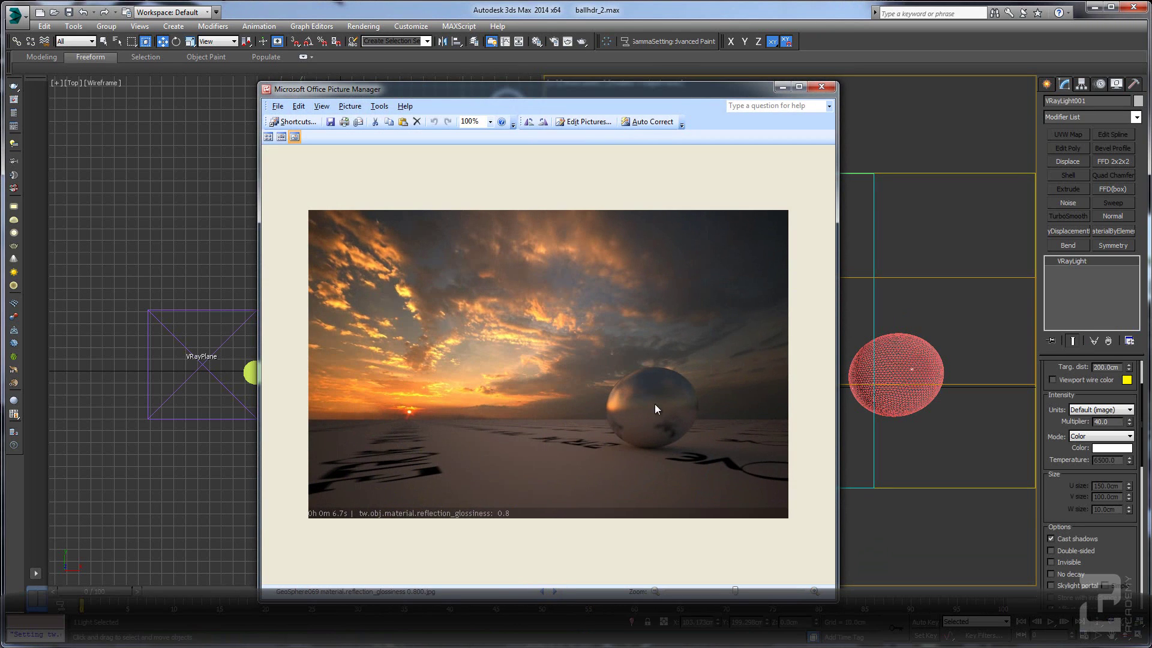
- View the 1.0 glossiness render, move Picture Manager aside, and bring Tweaker forward
left_click(556, 592)
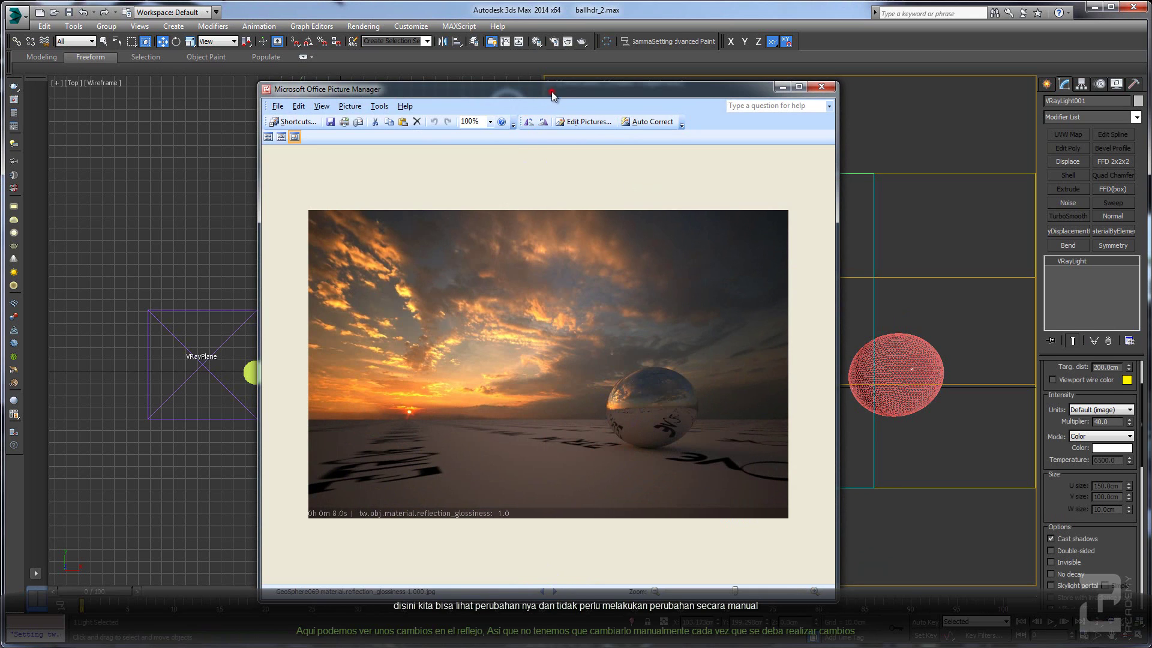
left_click_drag(573, 89, 757, 80)
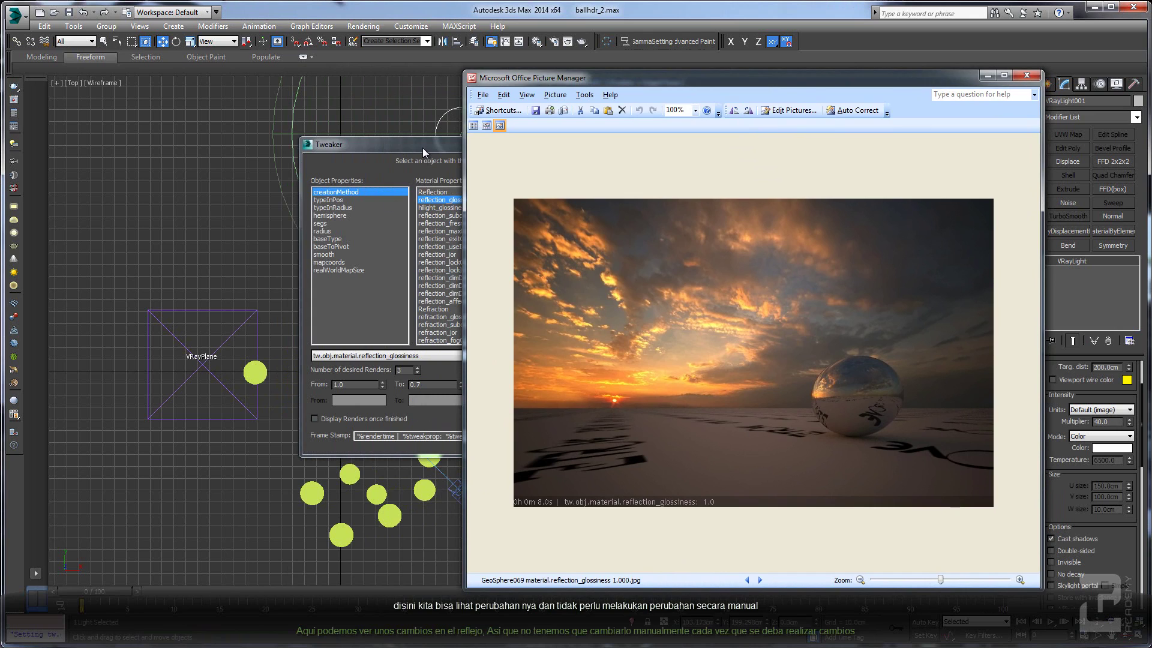
left_click_drag(422, 148, 243, 167)
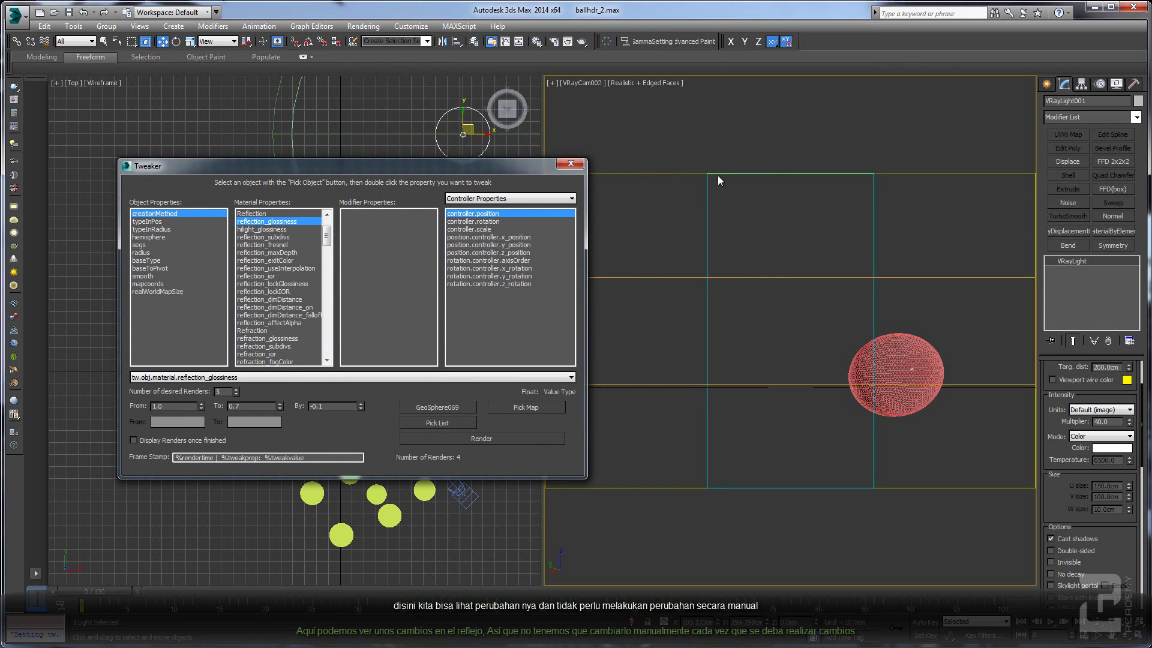